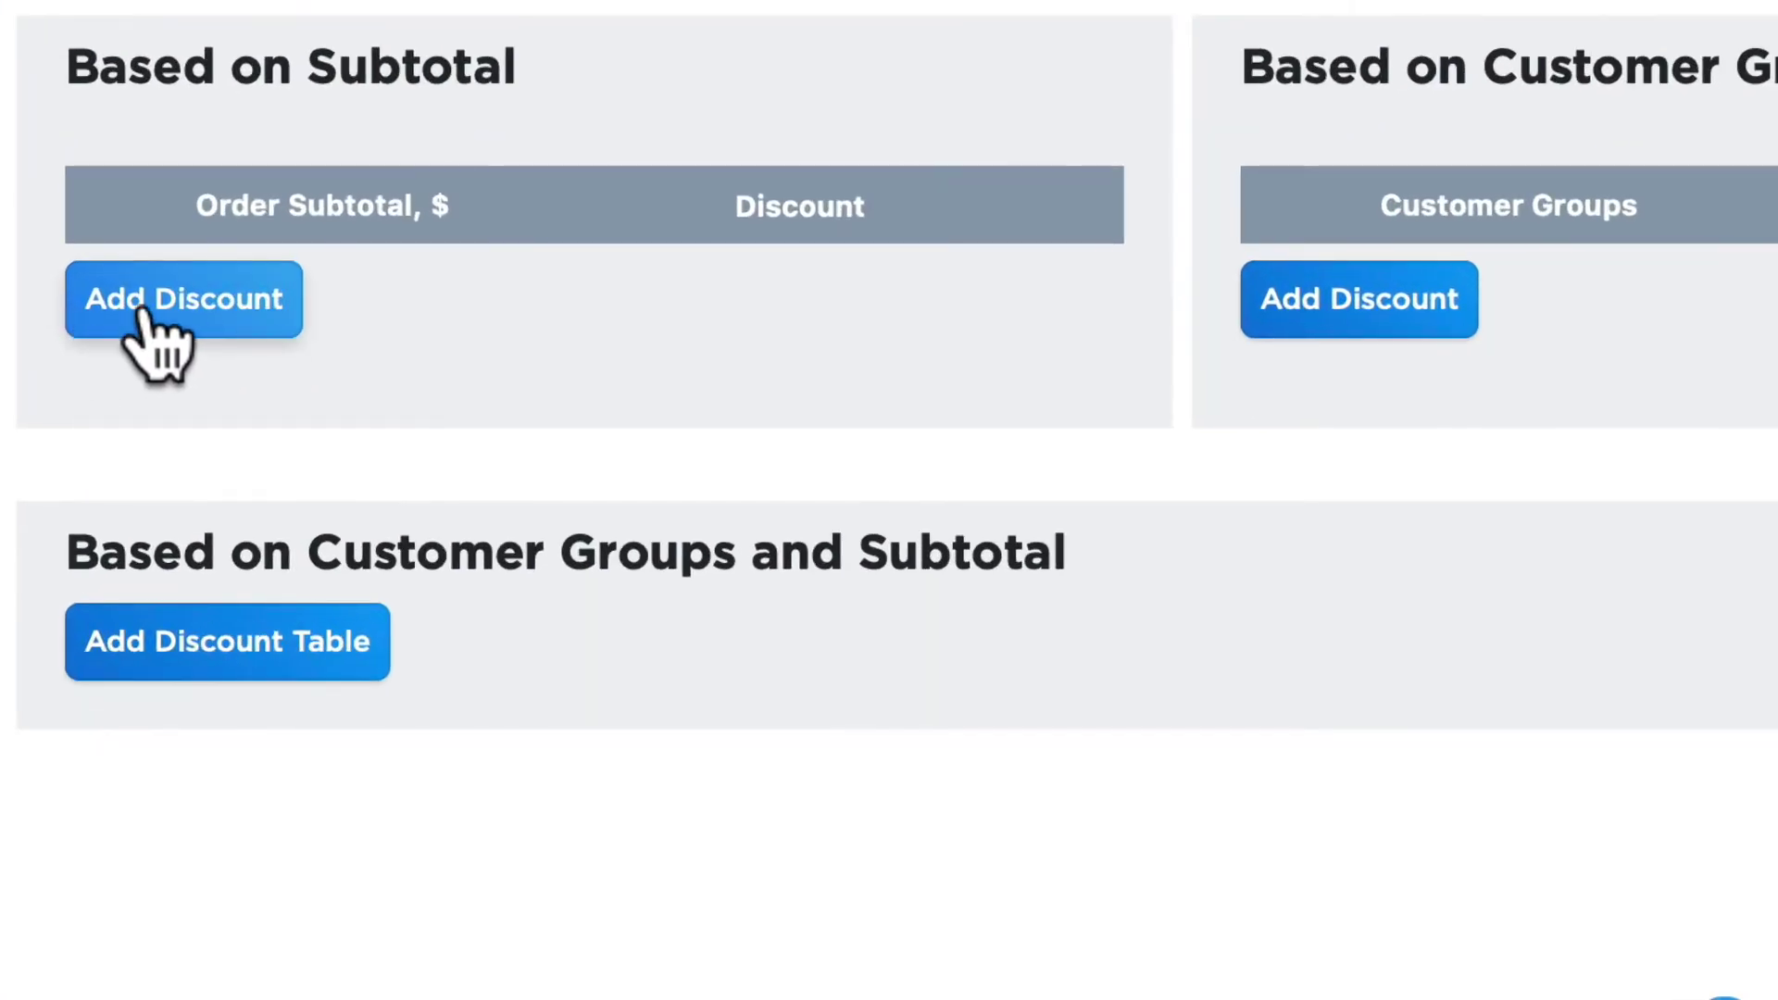
# Add the first subtotal discount tier: 10% off from $10
pyautogui.click(146, 313)
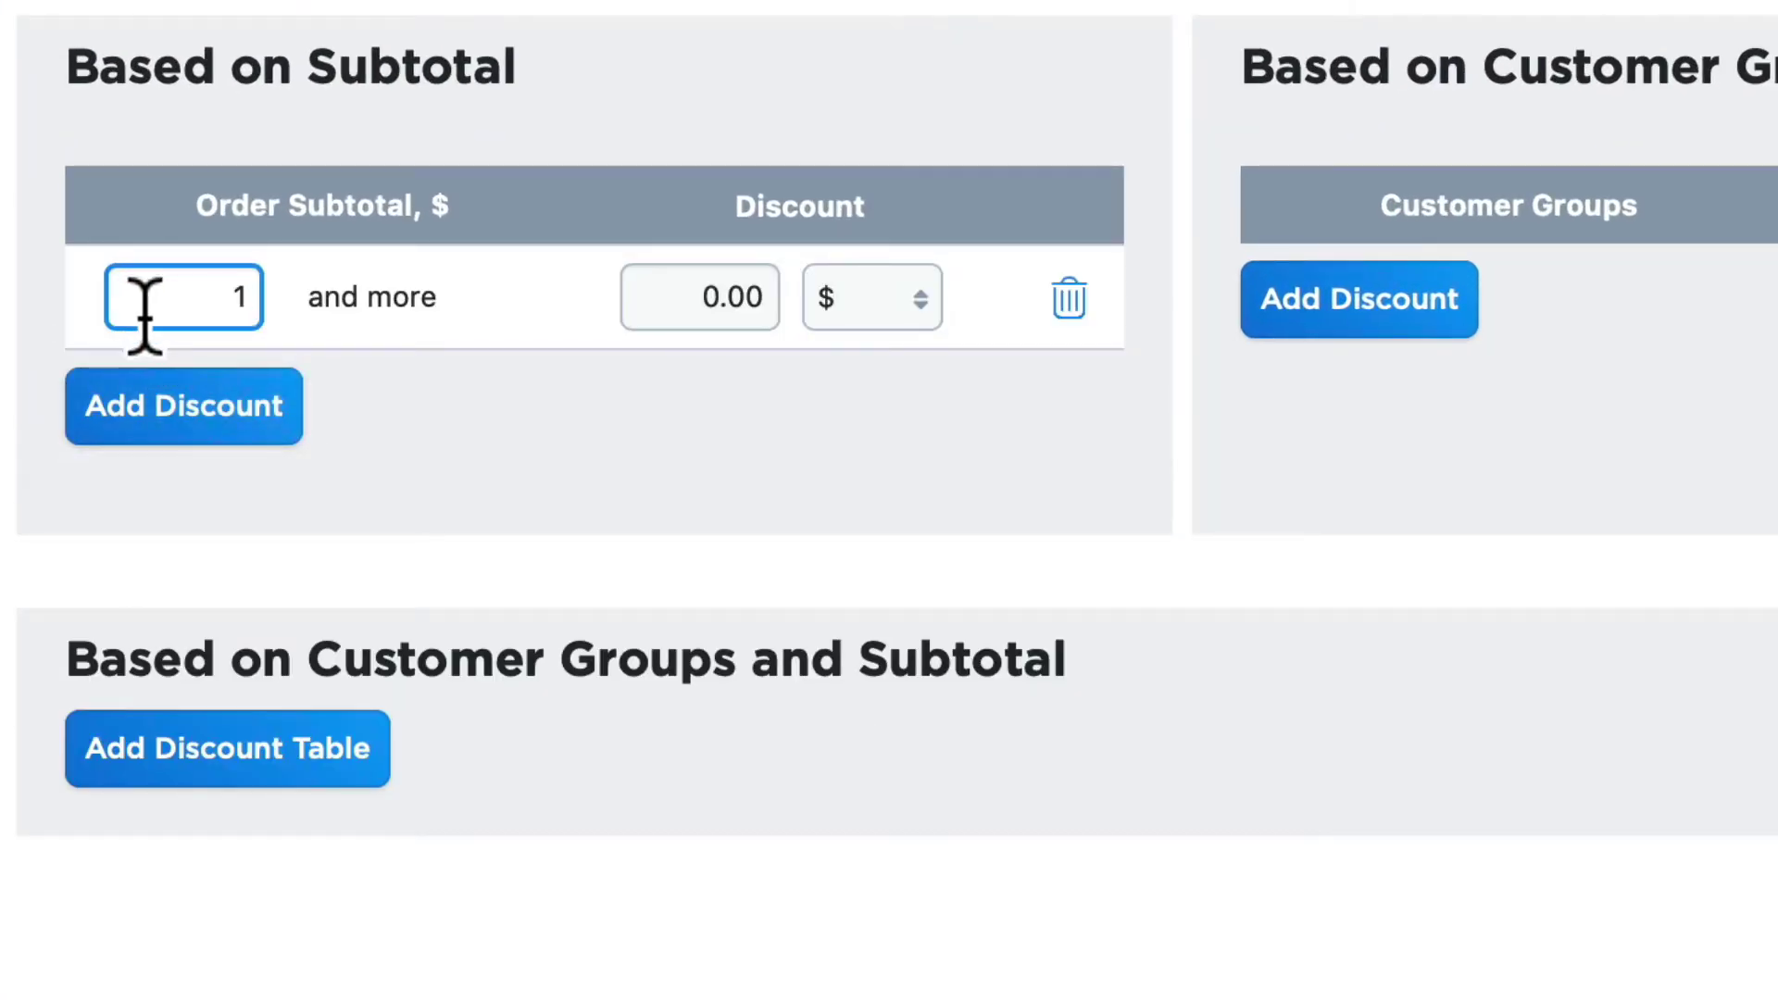
pyautogui.write('0')
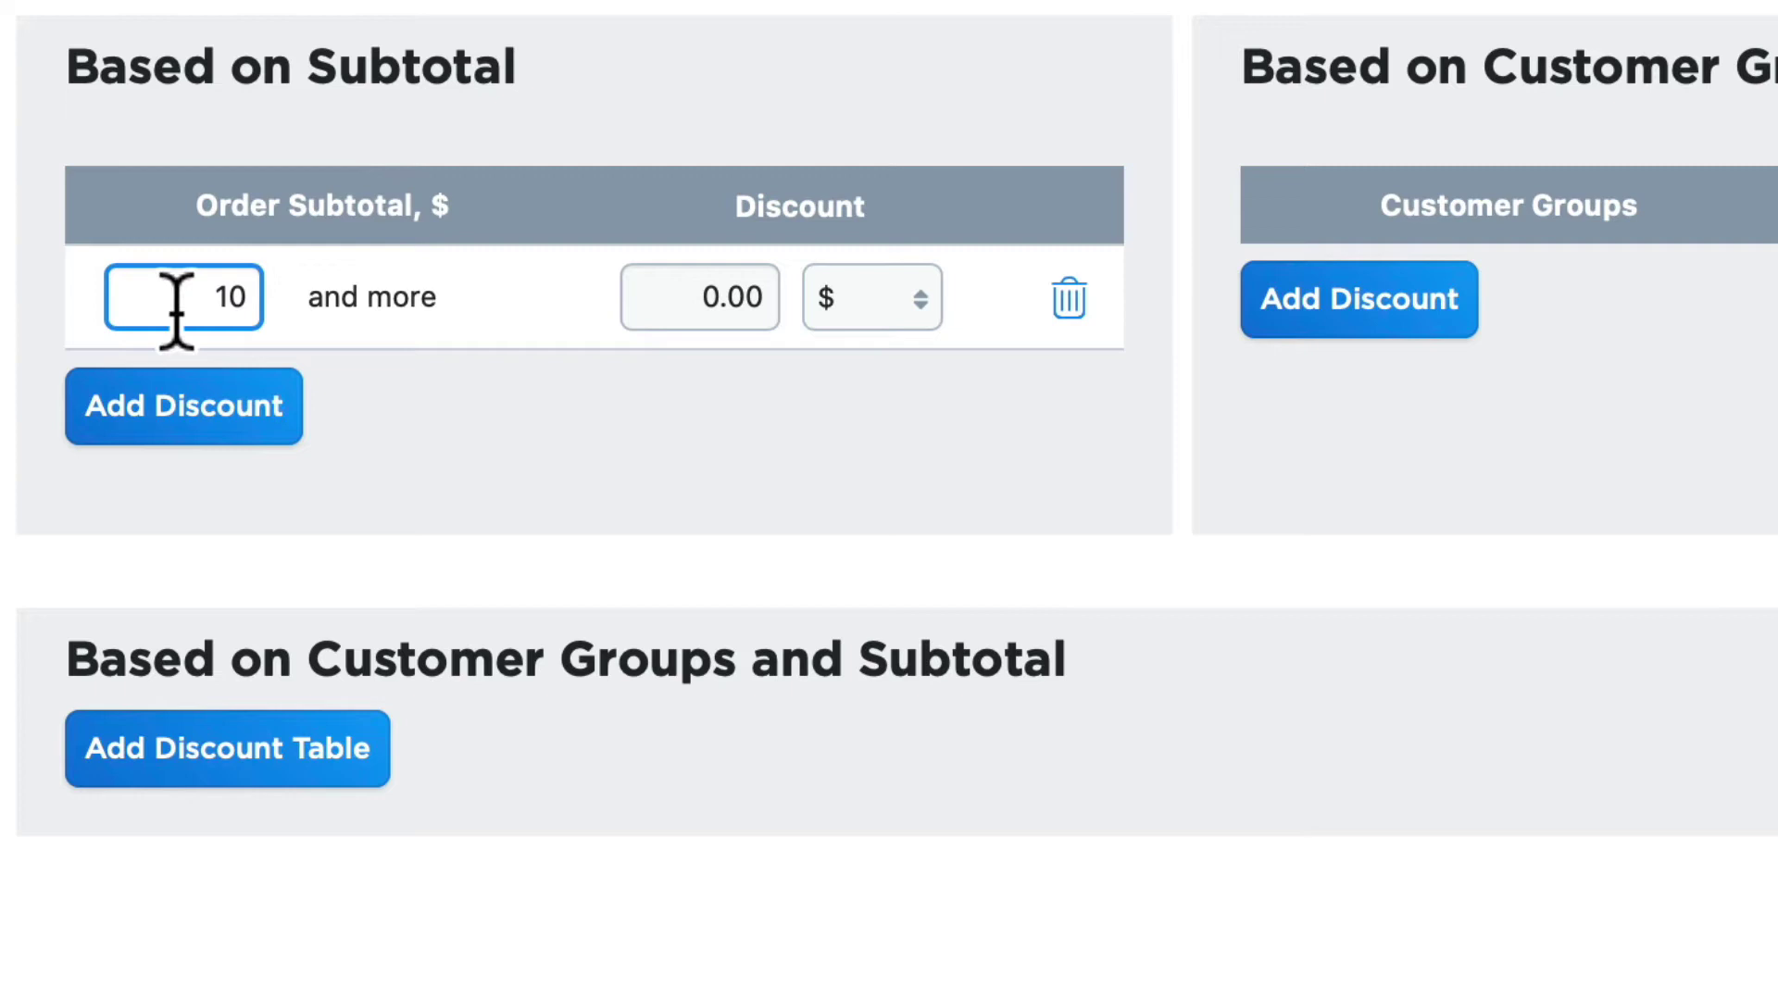
pyautogui.click(707, 297)
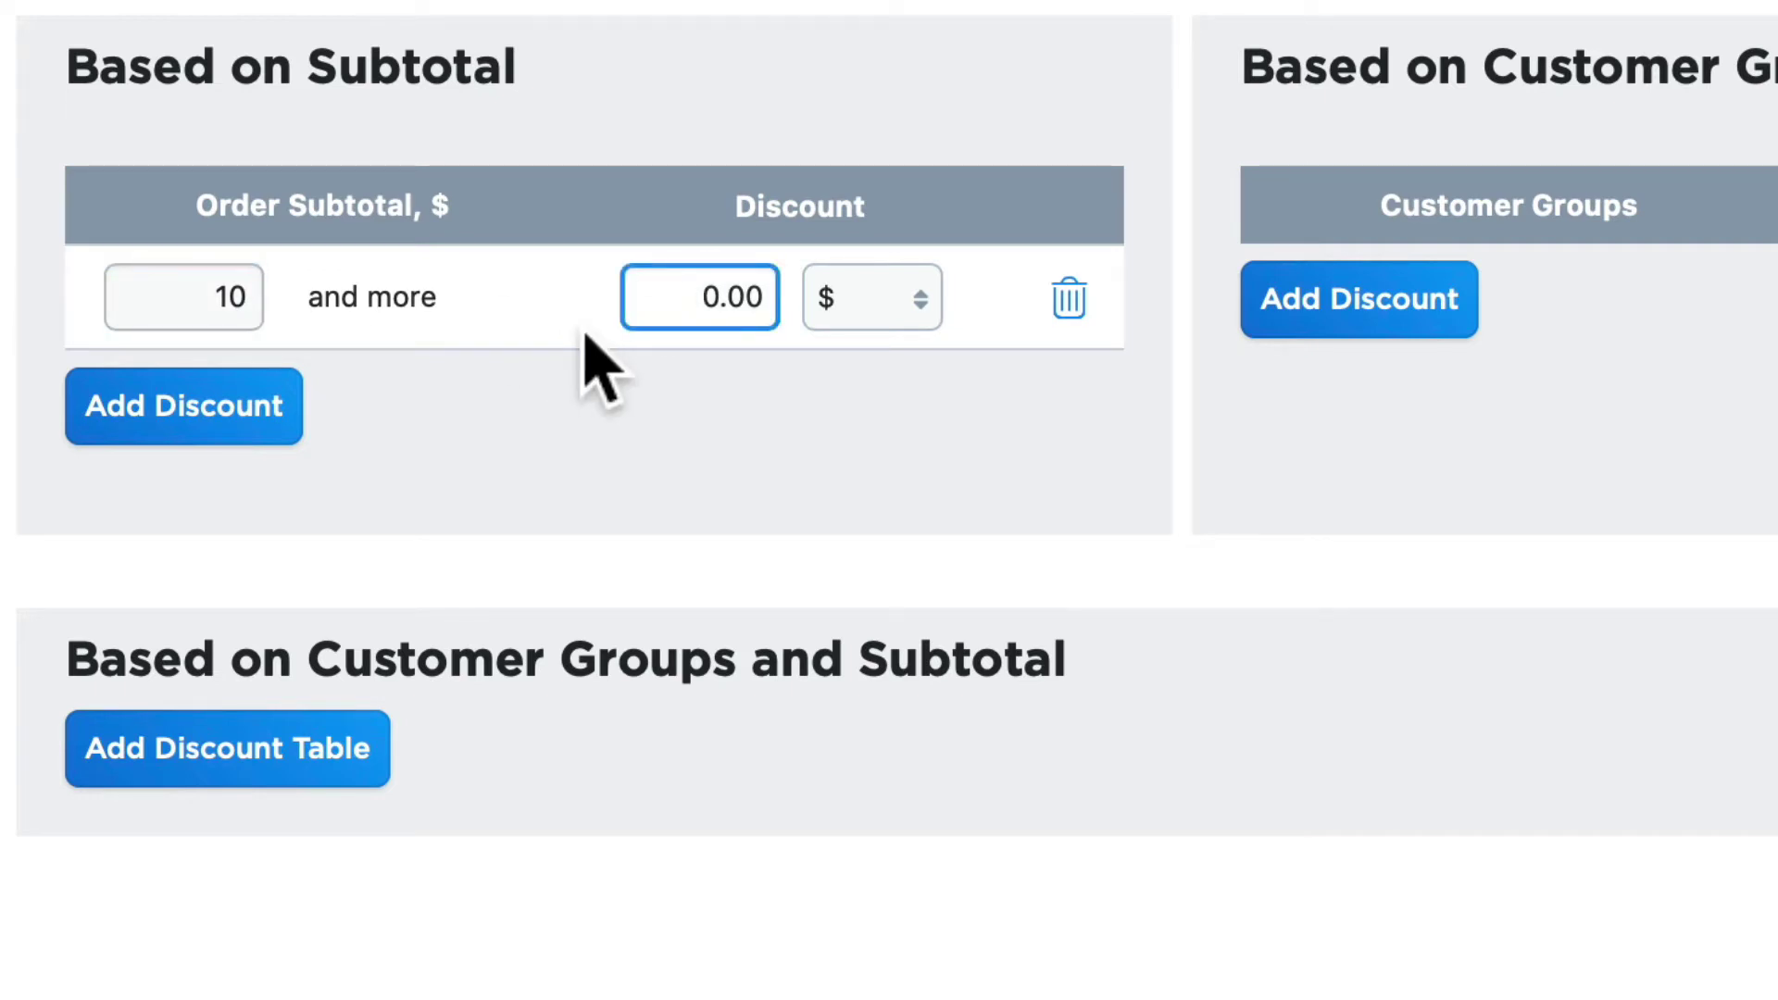
pyautogui.write('1')
pyautogui.click(854, 317)
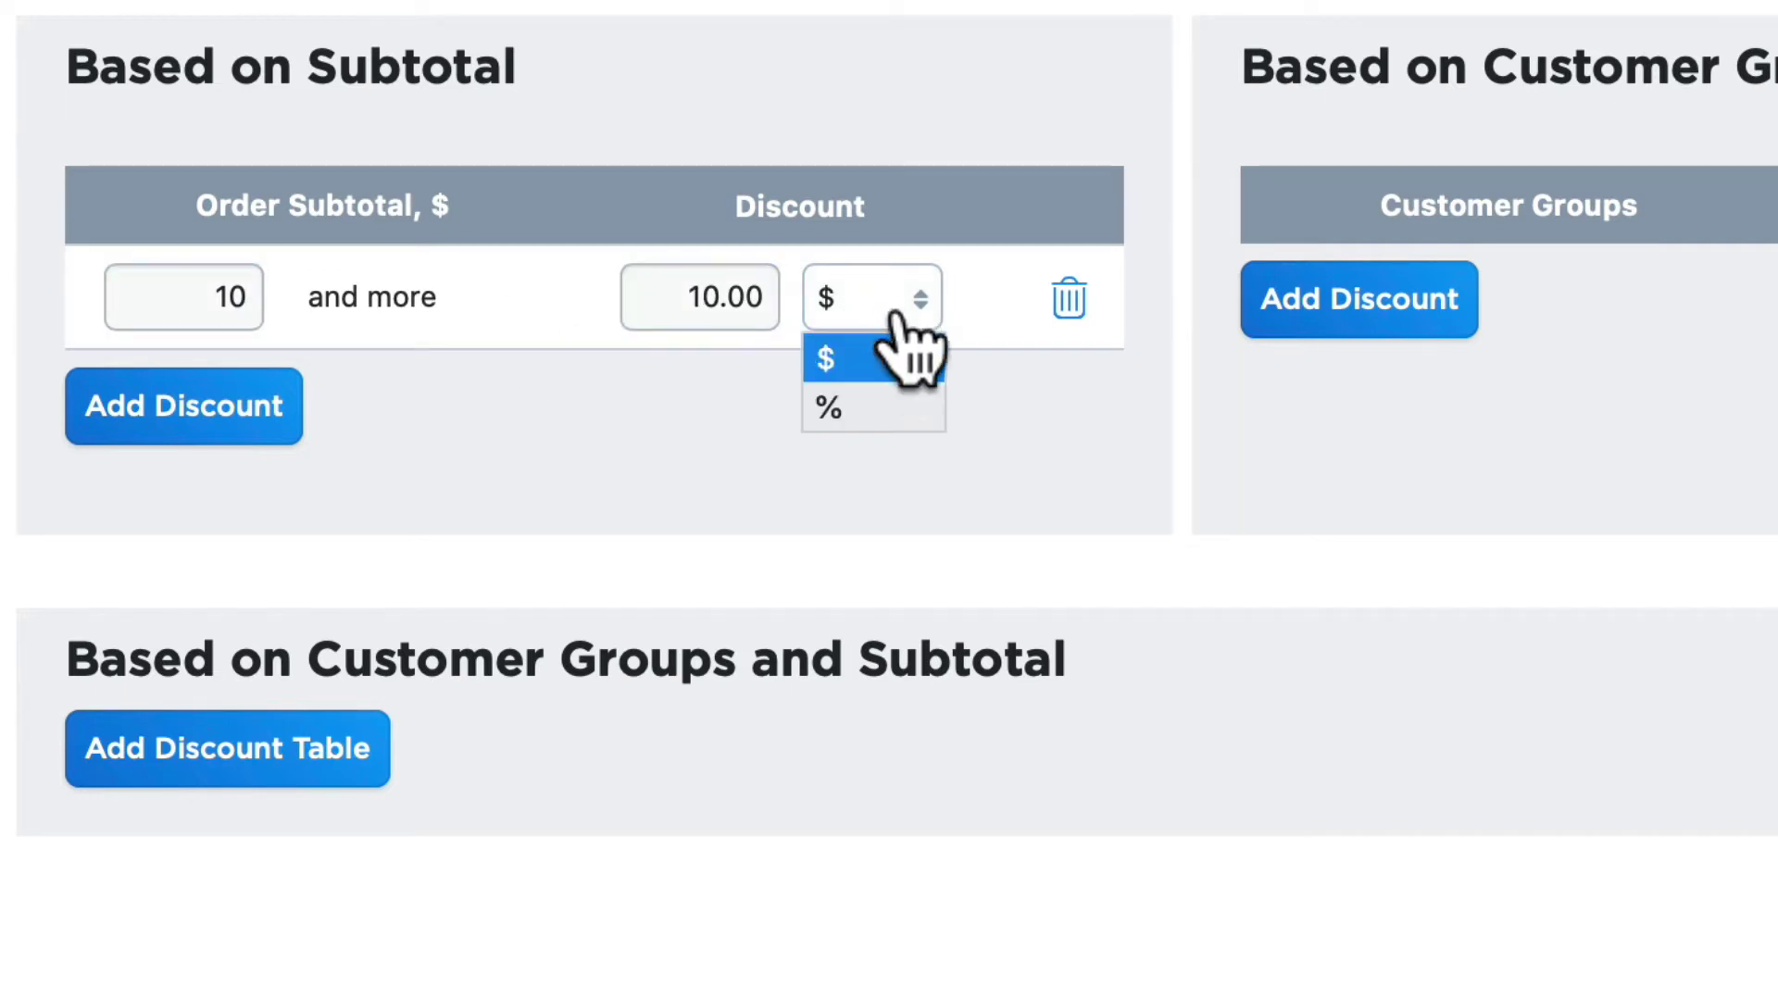
pyautogui.click(885, 403)
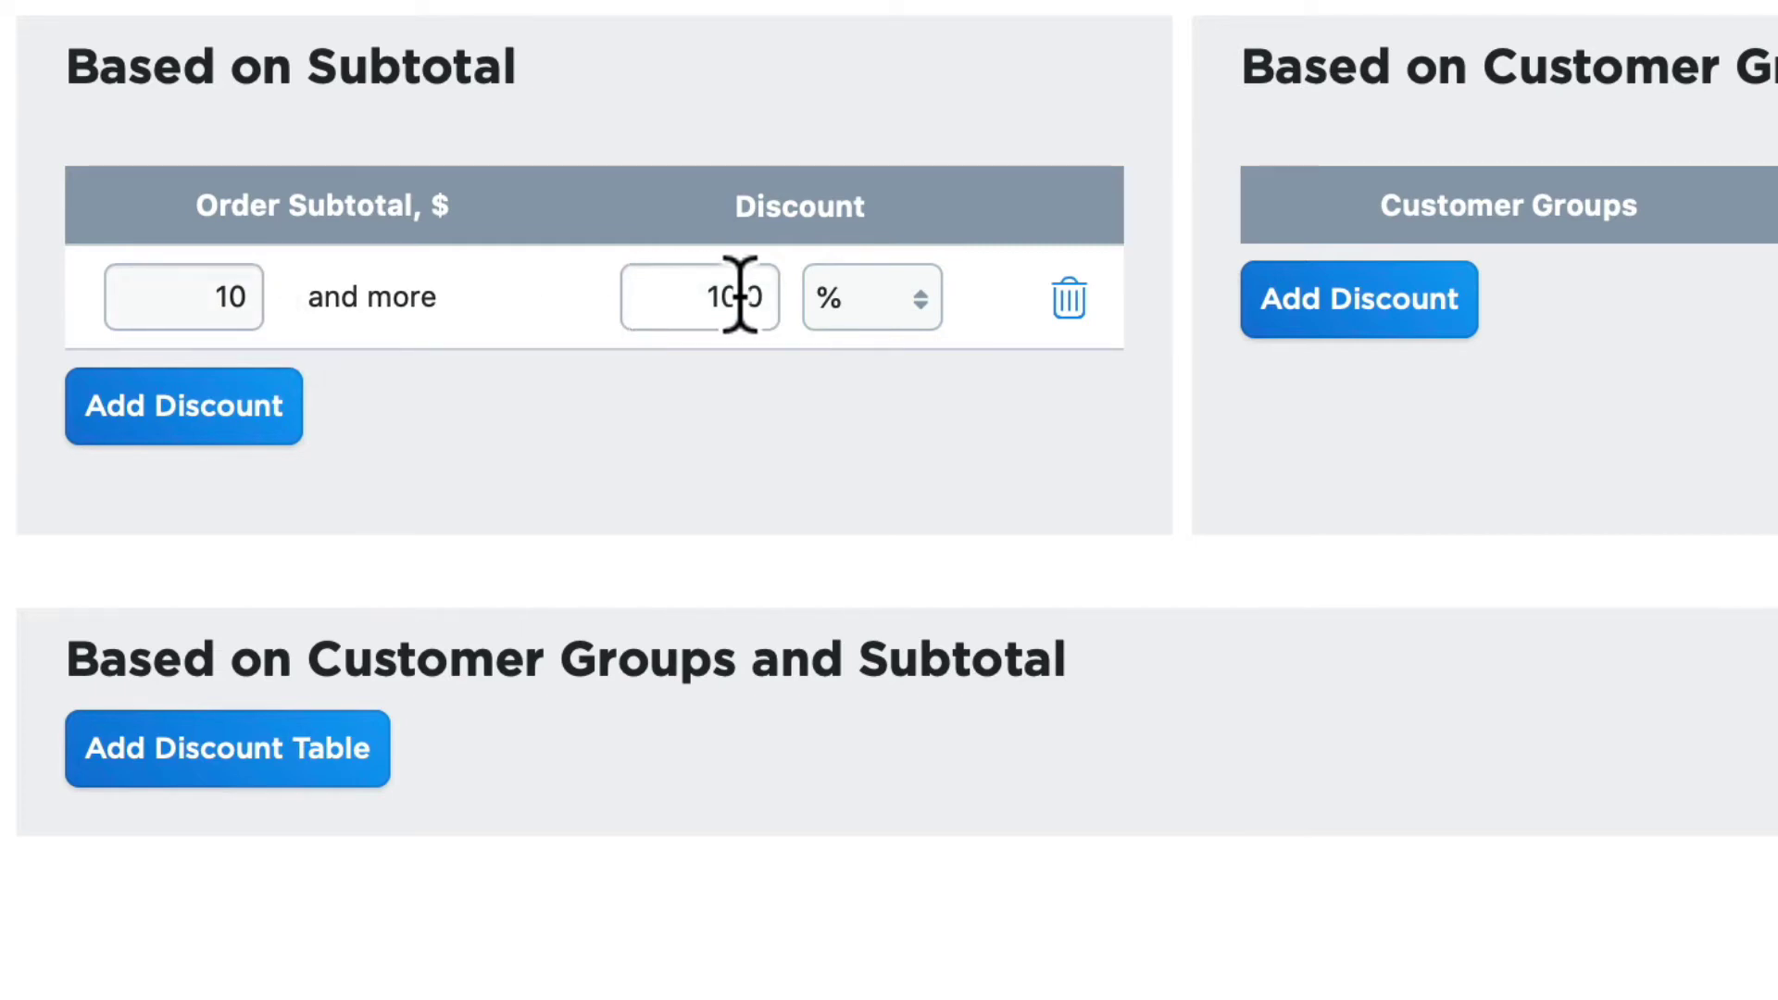
pyautogui.click(854, 318)
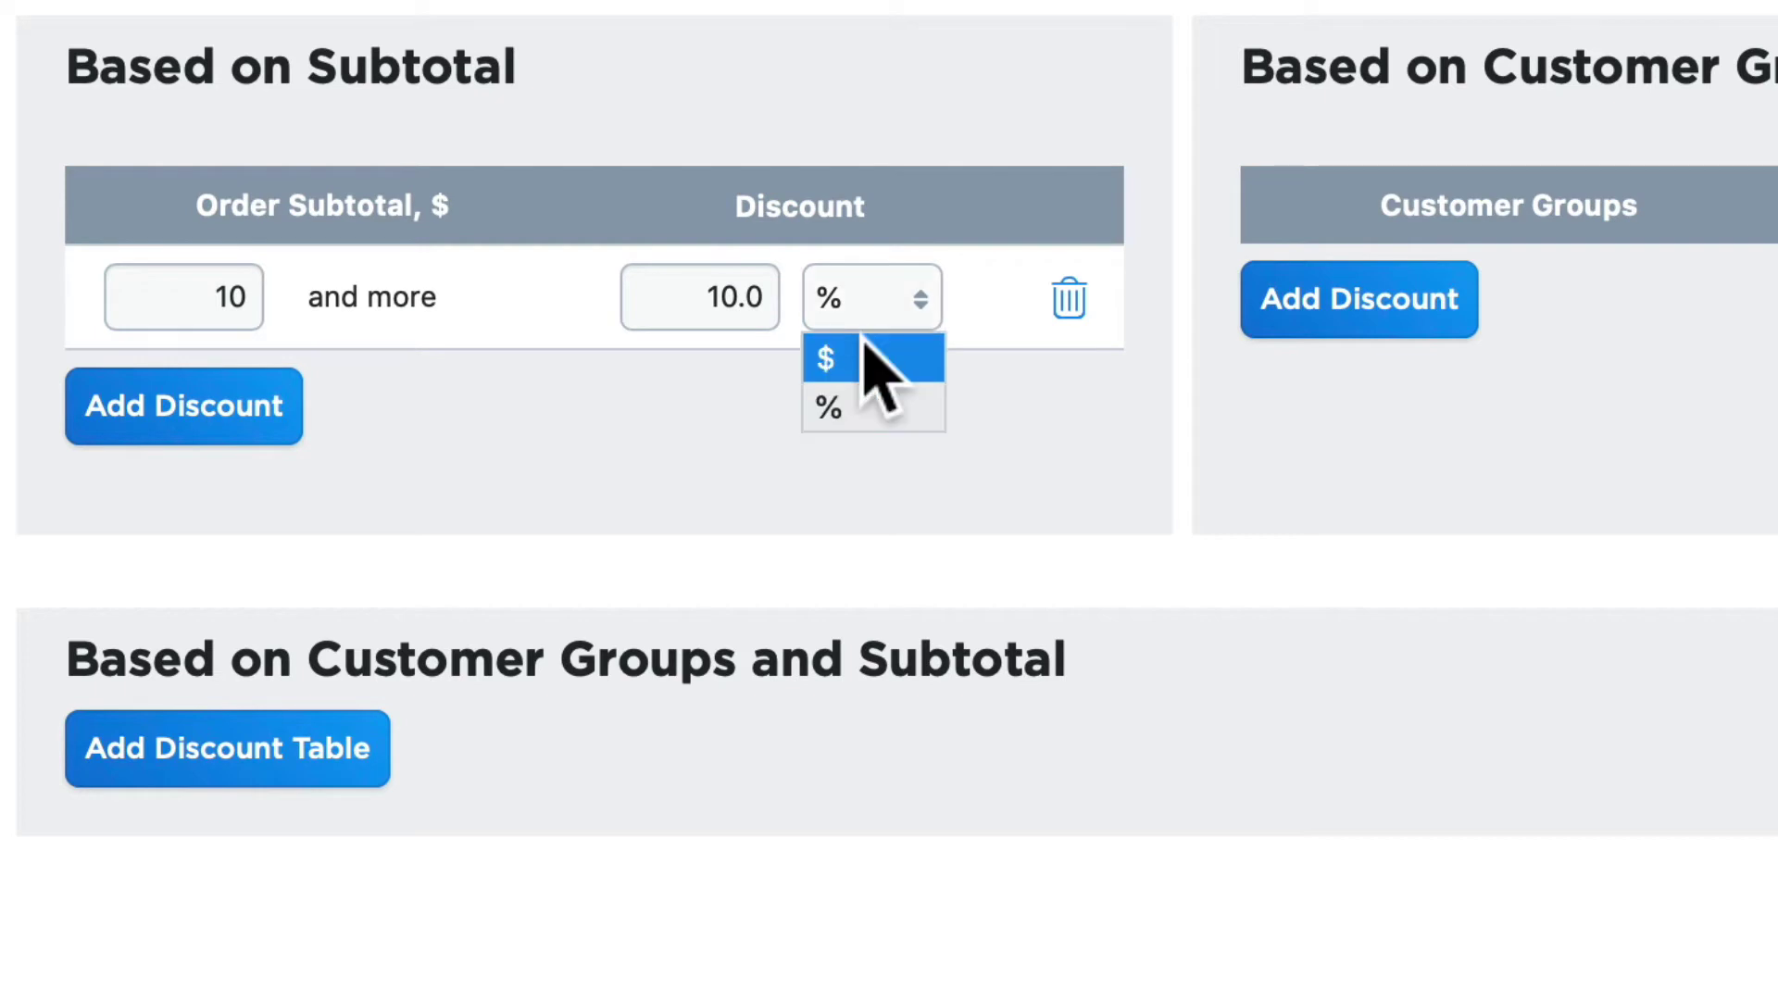
pyautogui.click(876, 406)
# Add the second and third tiers: 15% from $15 and 18% from $25
pyautogui.click(159, 410)
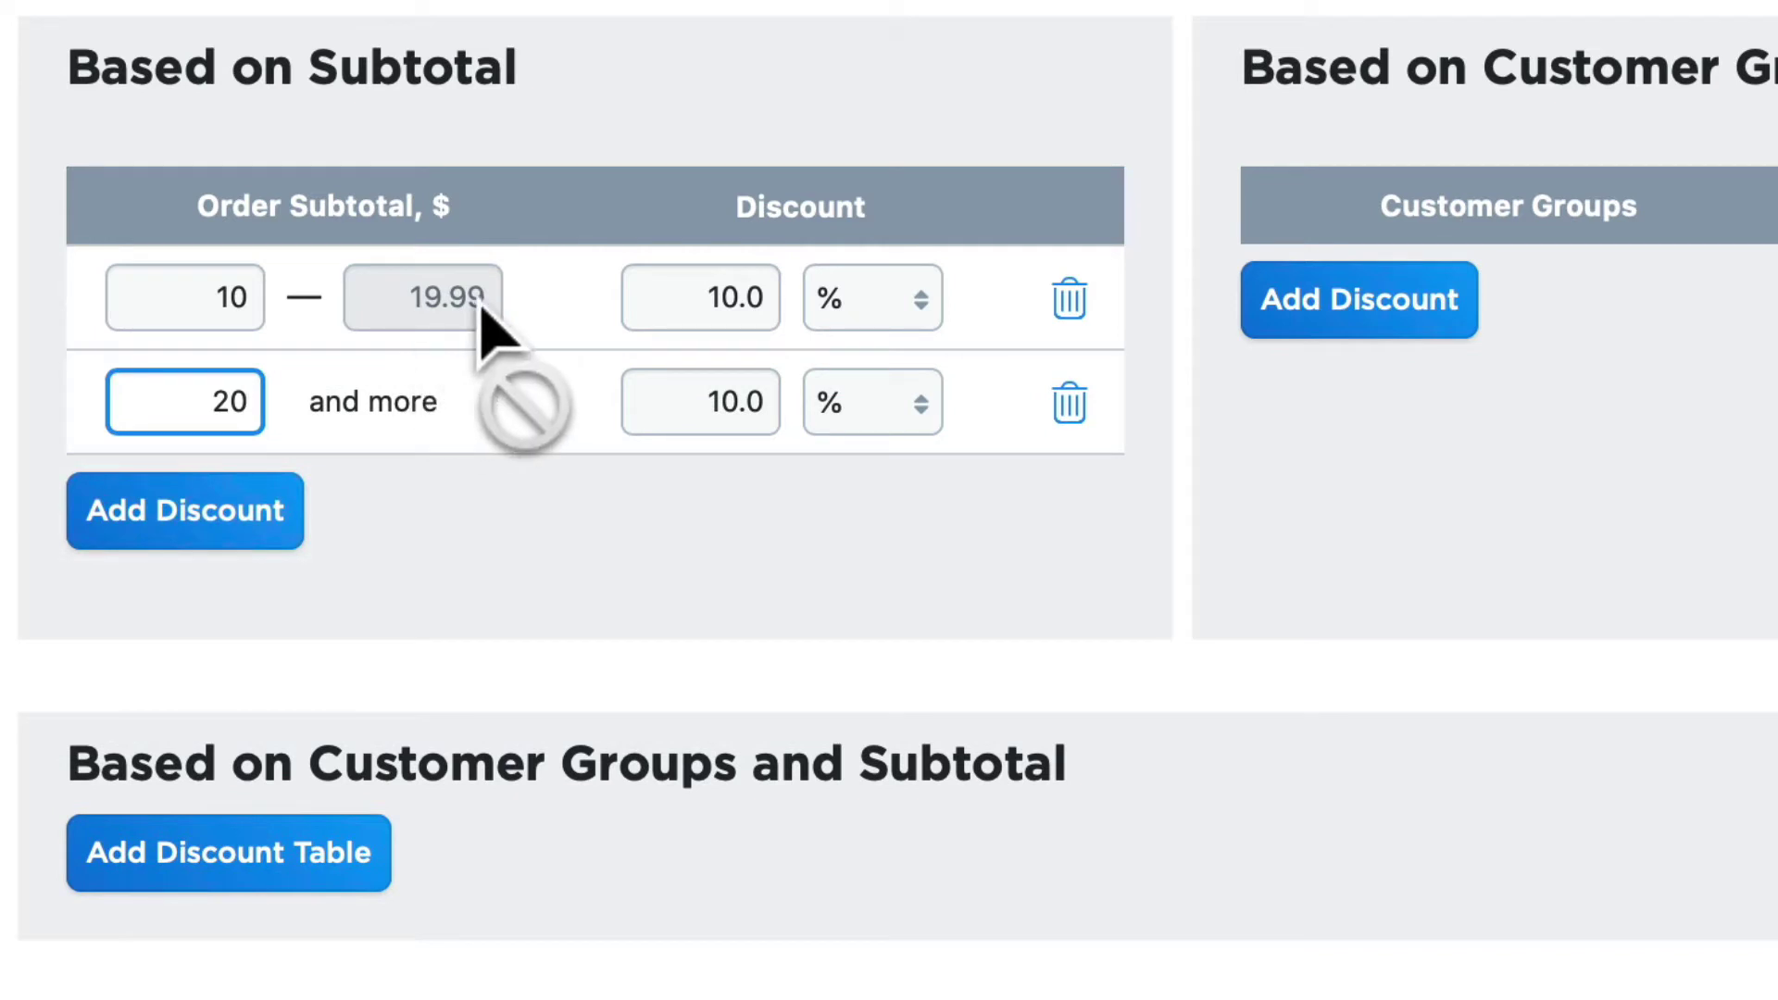
pyautogui.press('BackSpace')
pyautogui.press('BackSpace')
pyautogui.write('1')
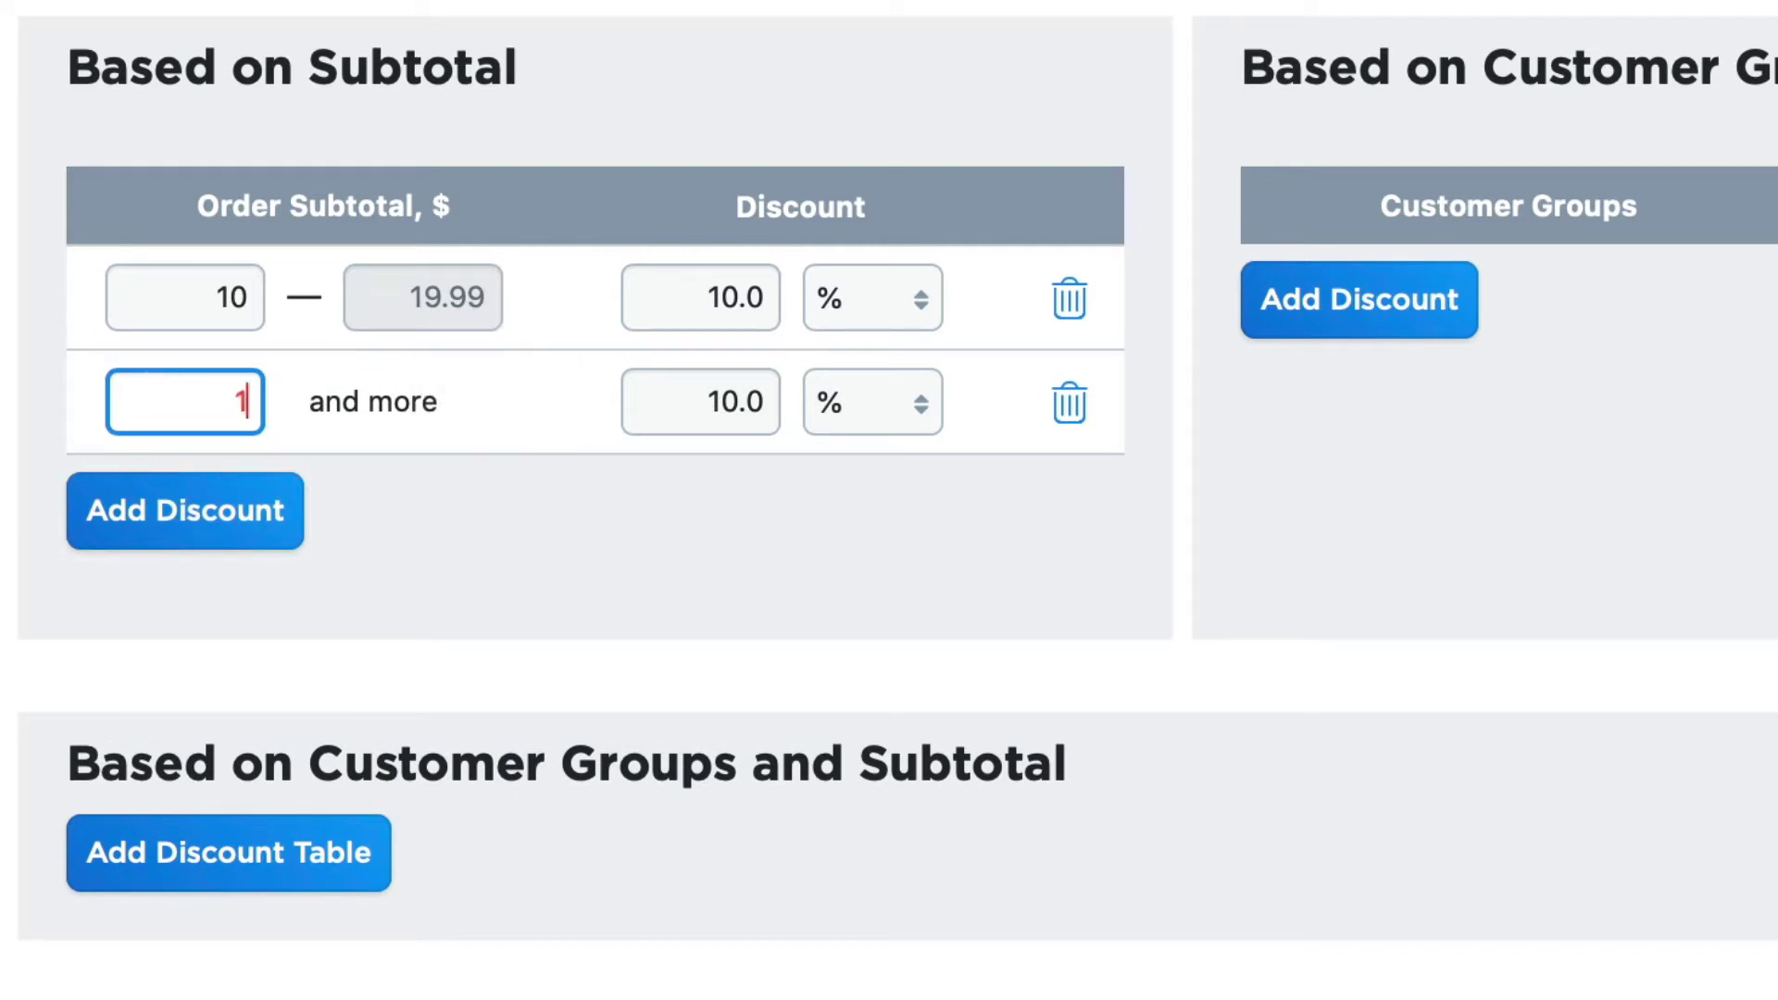
pyautogui.write('5')
pyautogui.press('Tab')
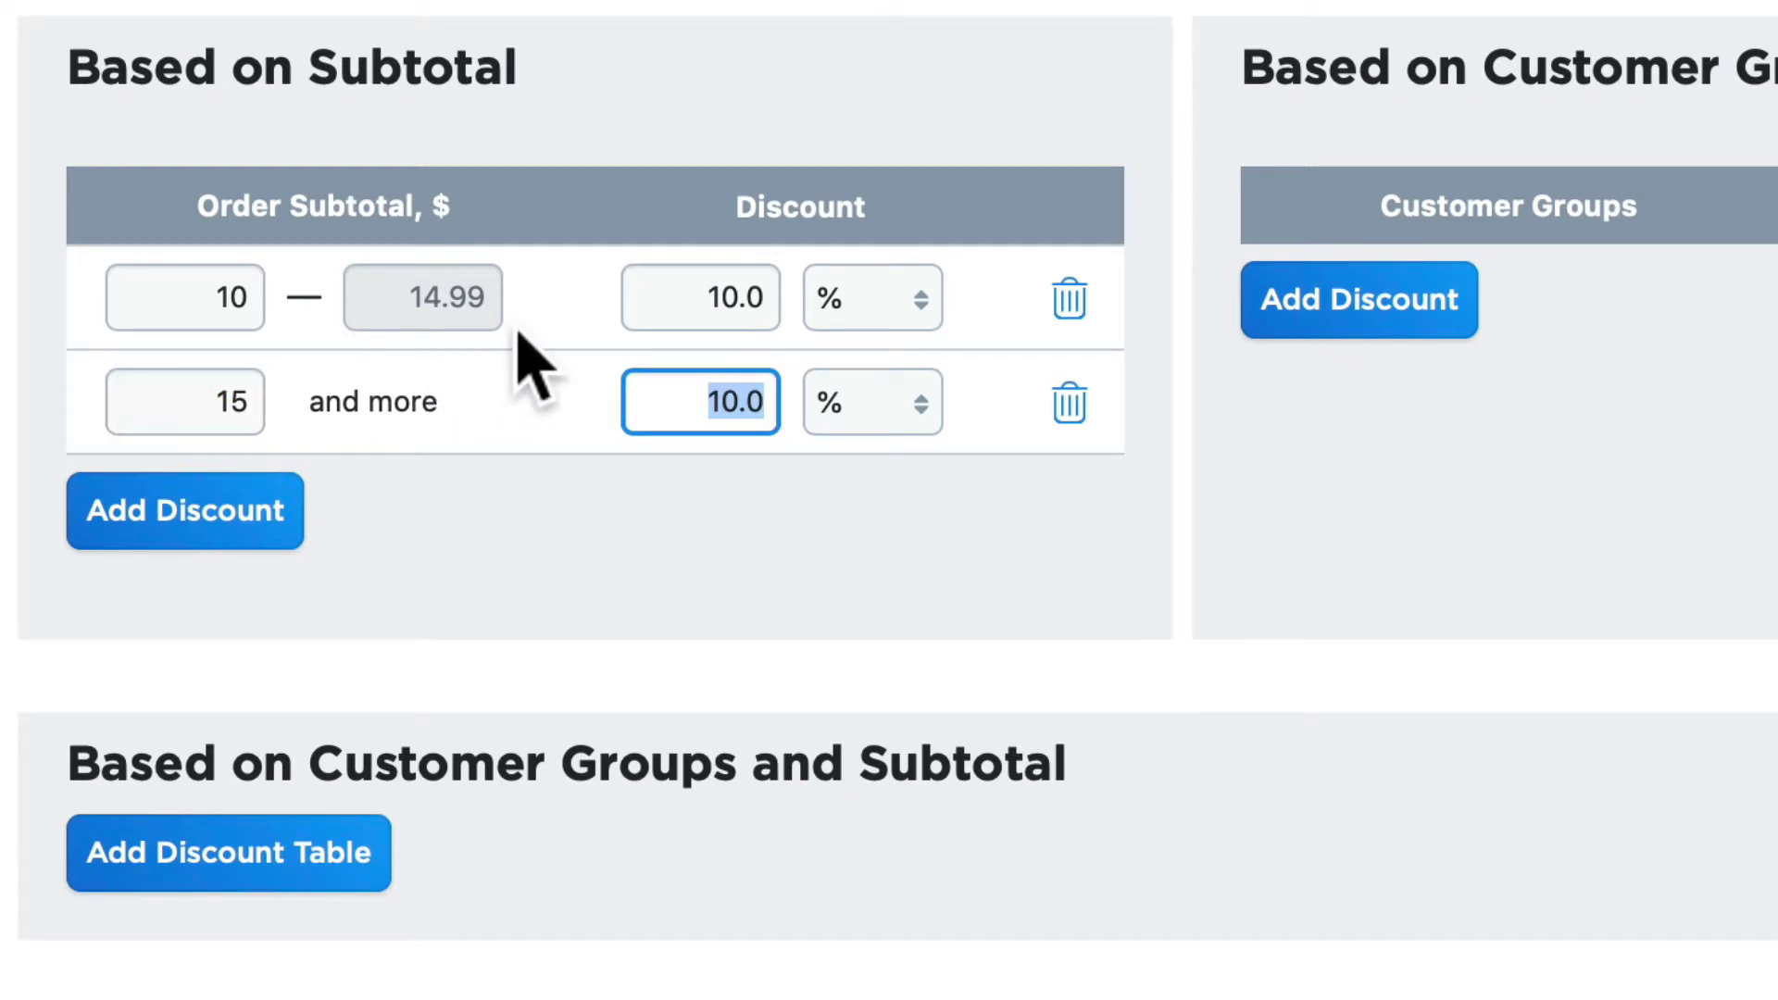
pyautogui.write('15')
pyautogui.click(563, 472)
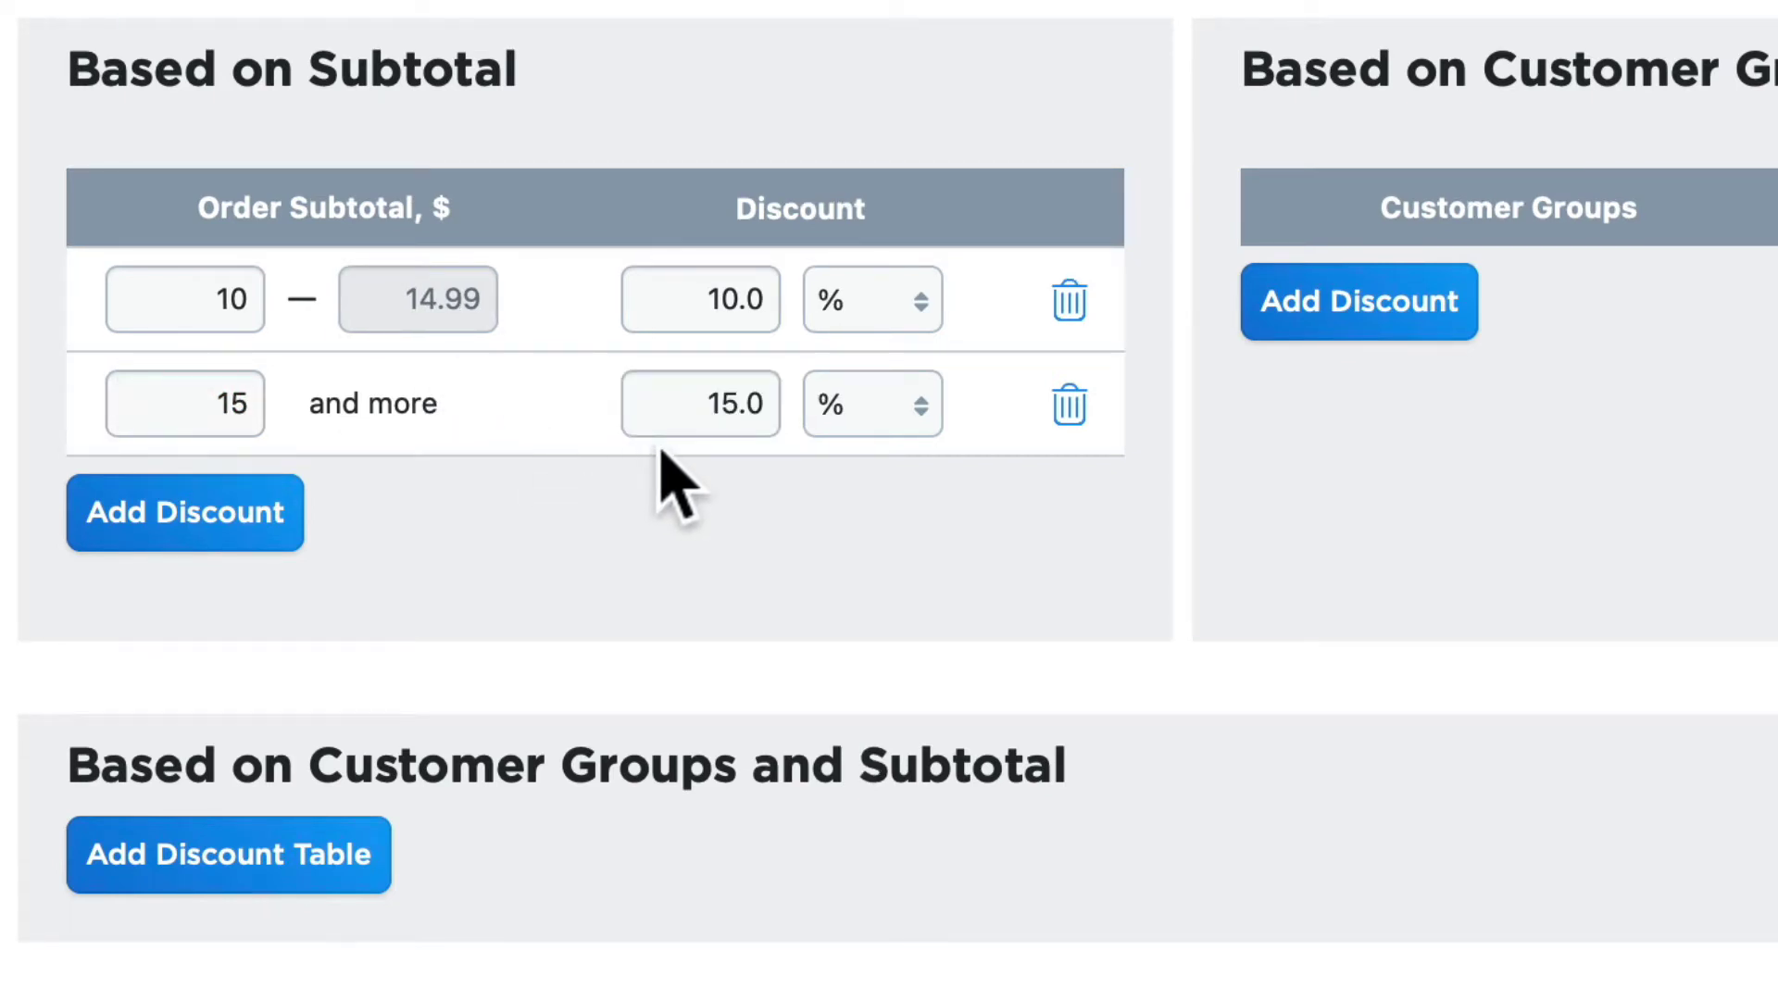
pyautogui.click(238, 516)
pyautogui.write('25')
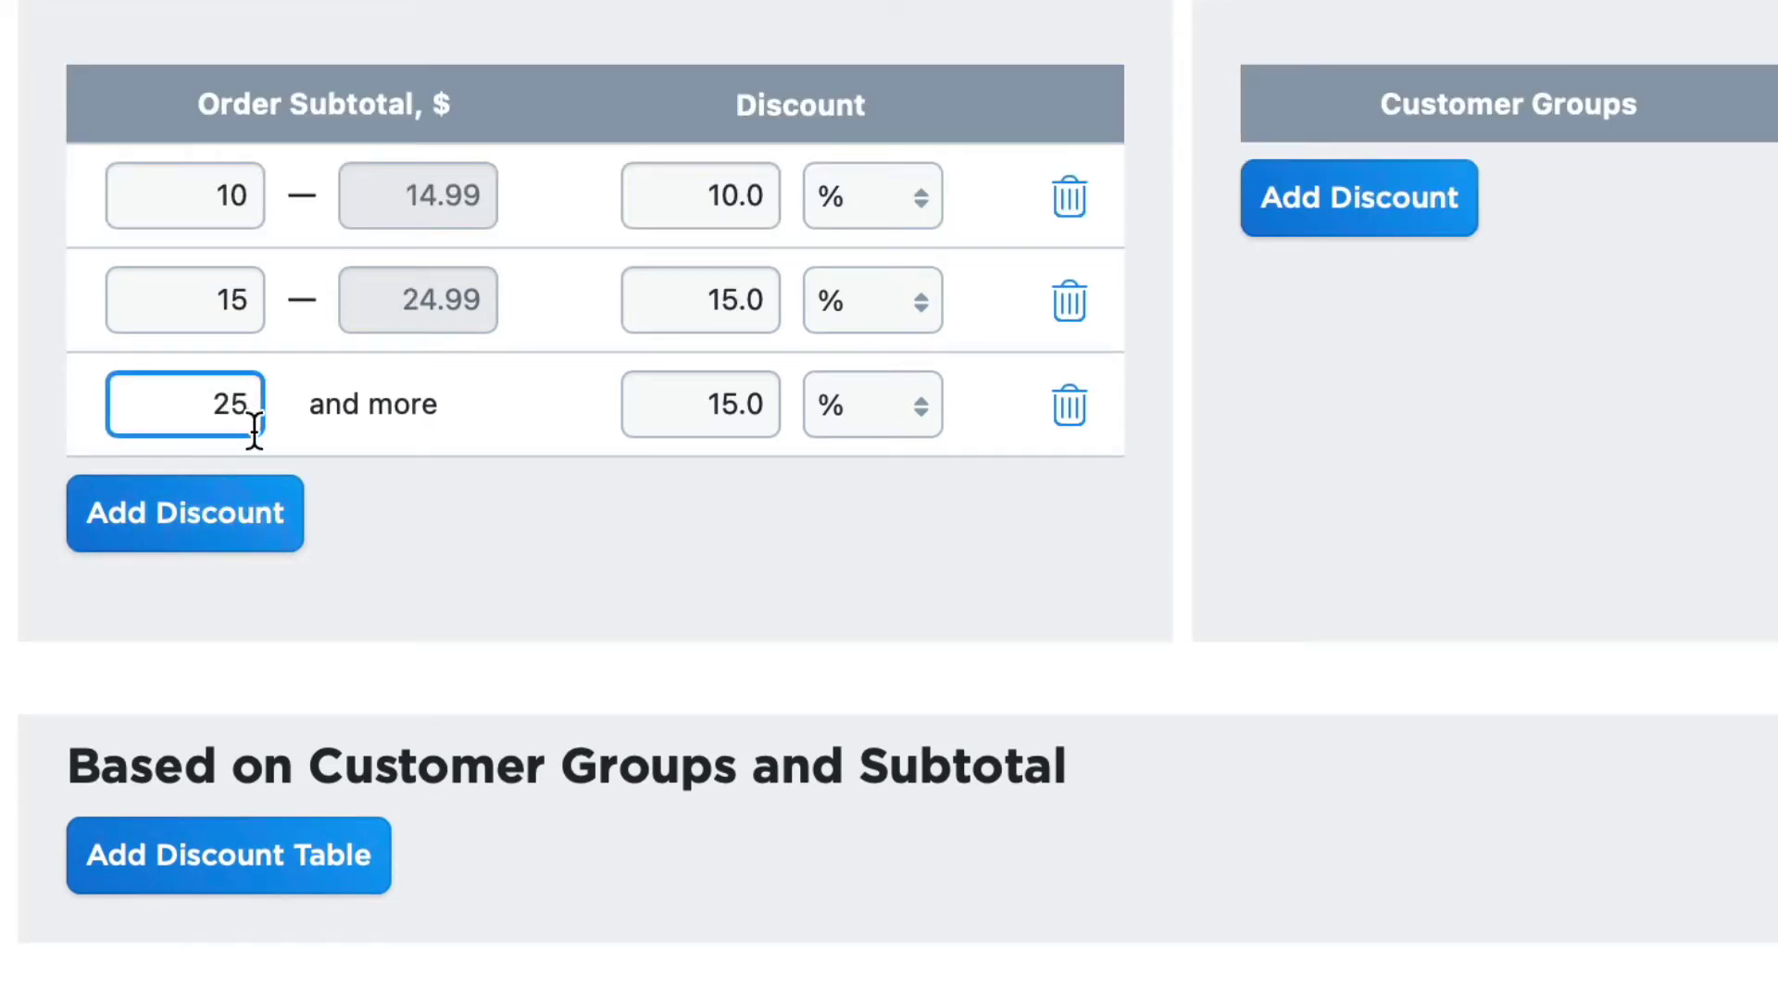
pyautogui.click(734, 404)
pyautogui.press('Delete')
pyautogui.press('Delete')
pyautogui.write('8')
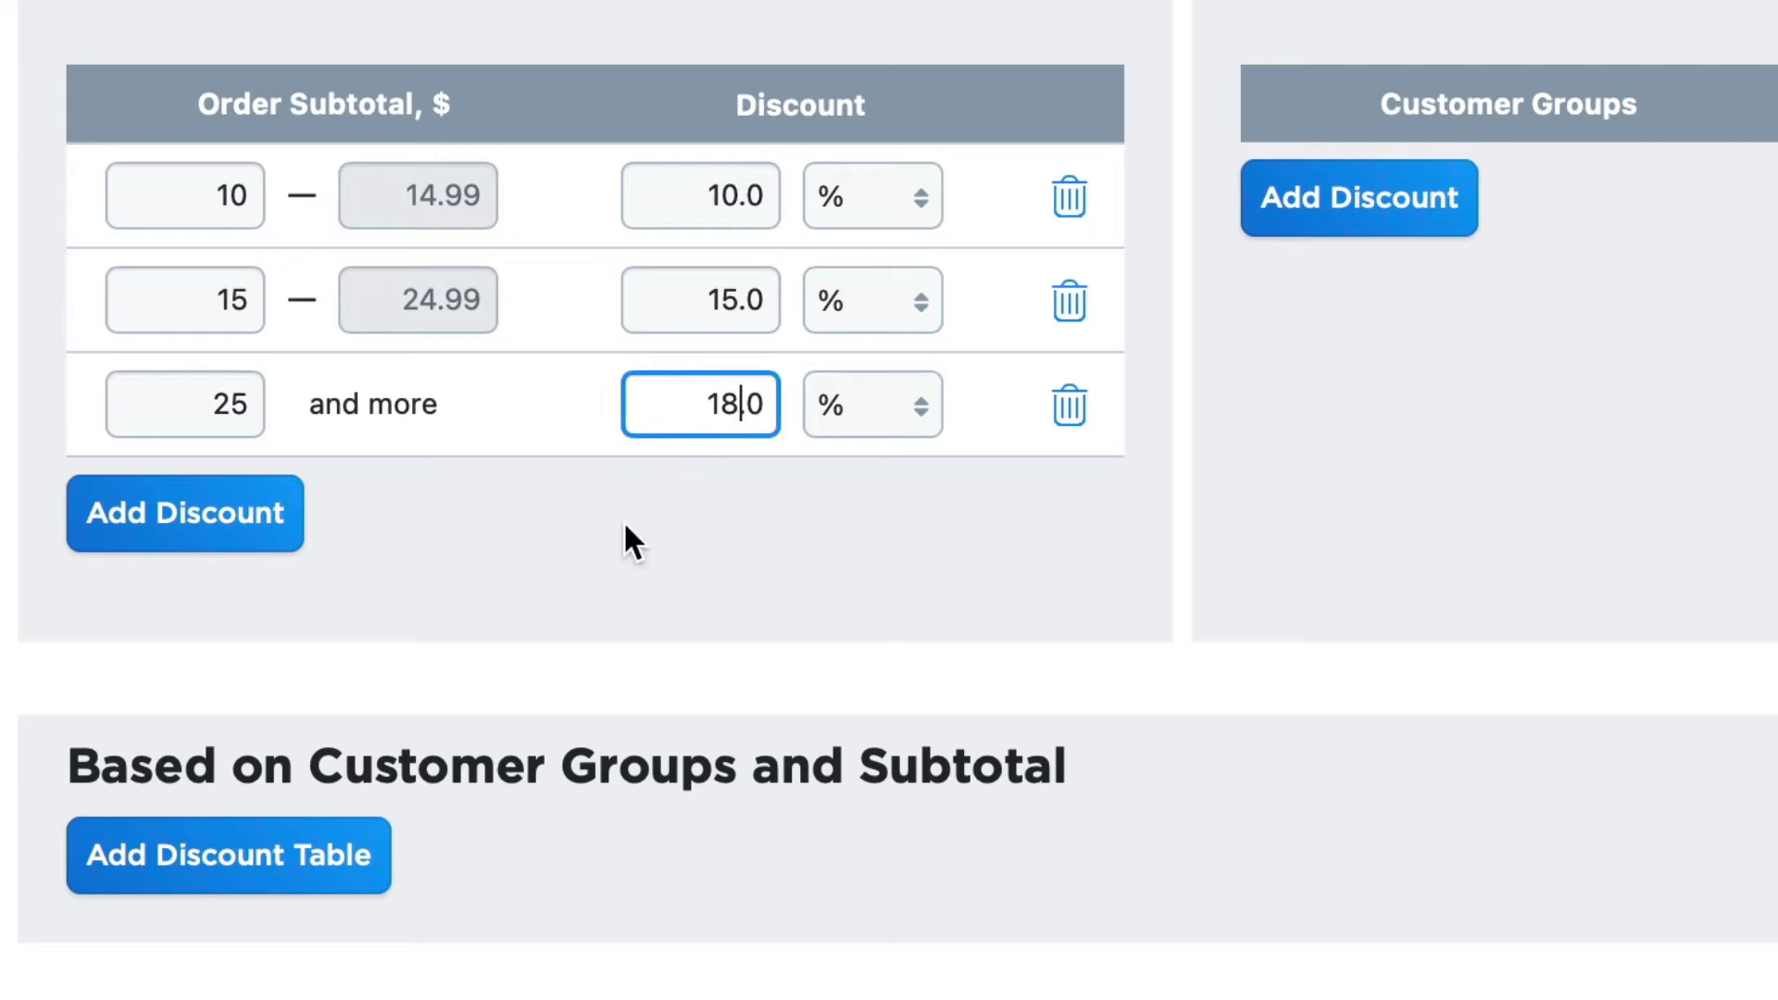
pyautogui.click(1050, 830)
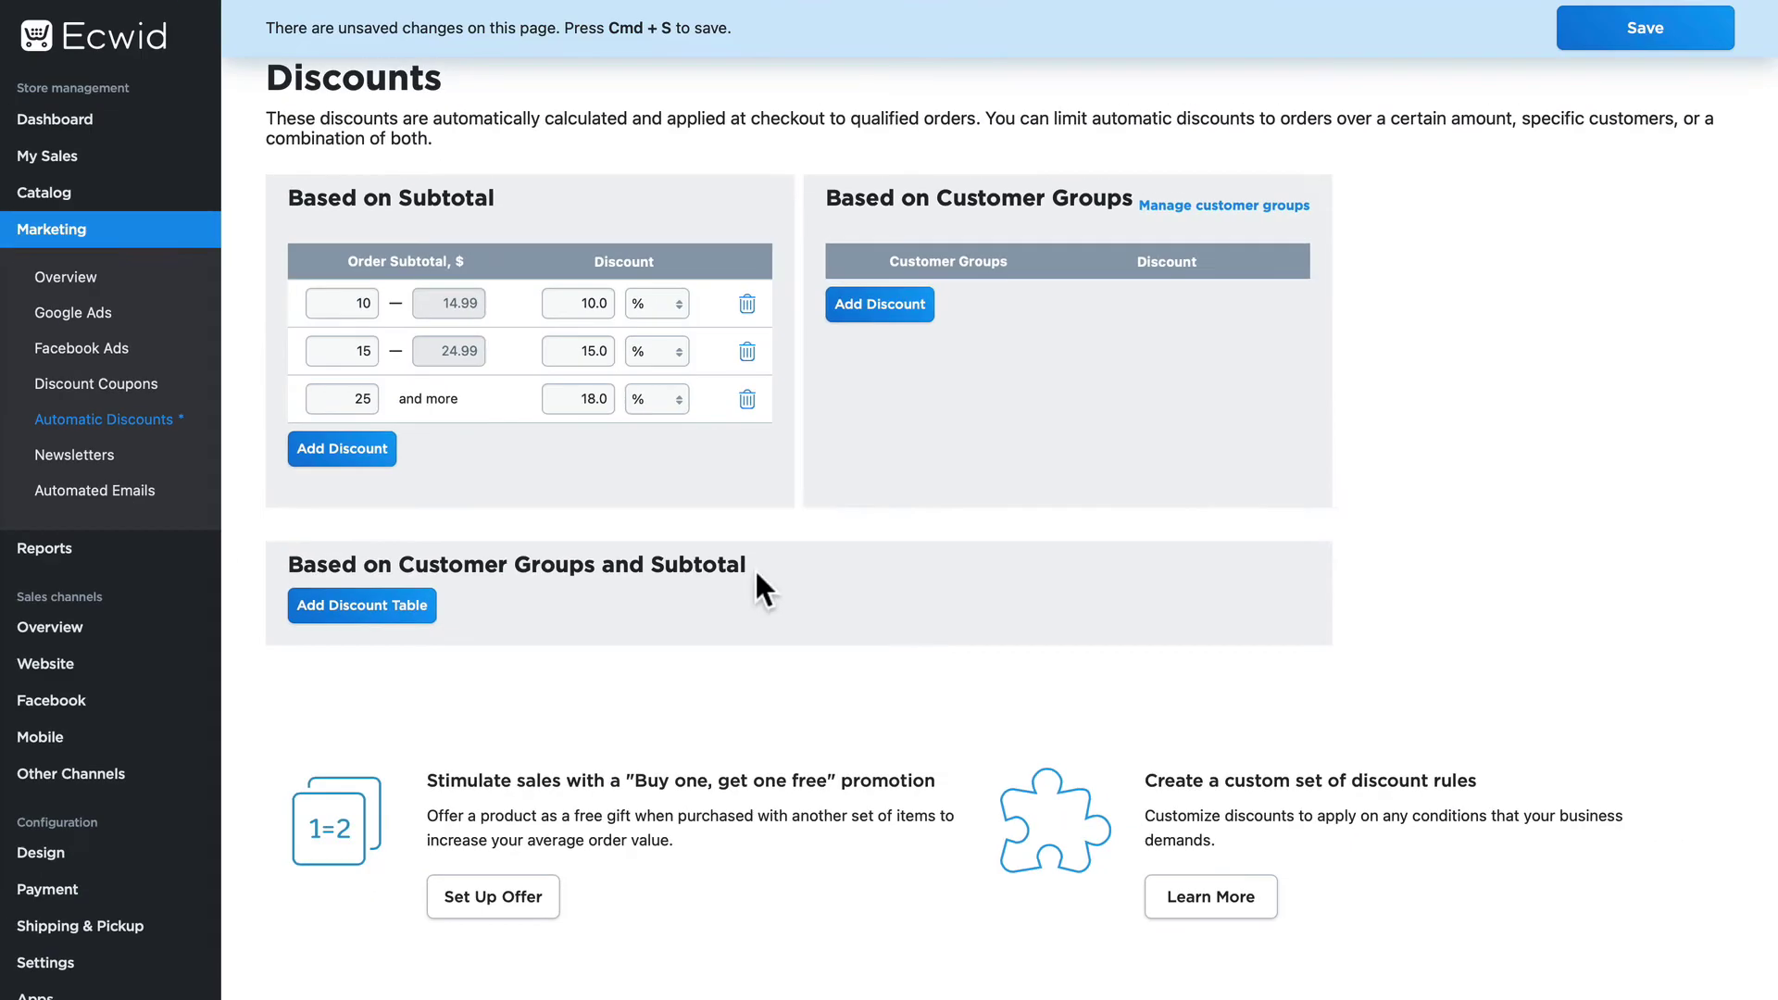
# Save the three subtotal discount tiers (10%, 15%, 18%)
pyautogui.click(1647, 36)
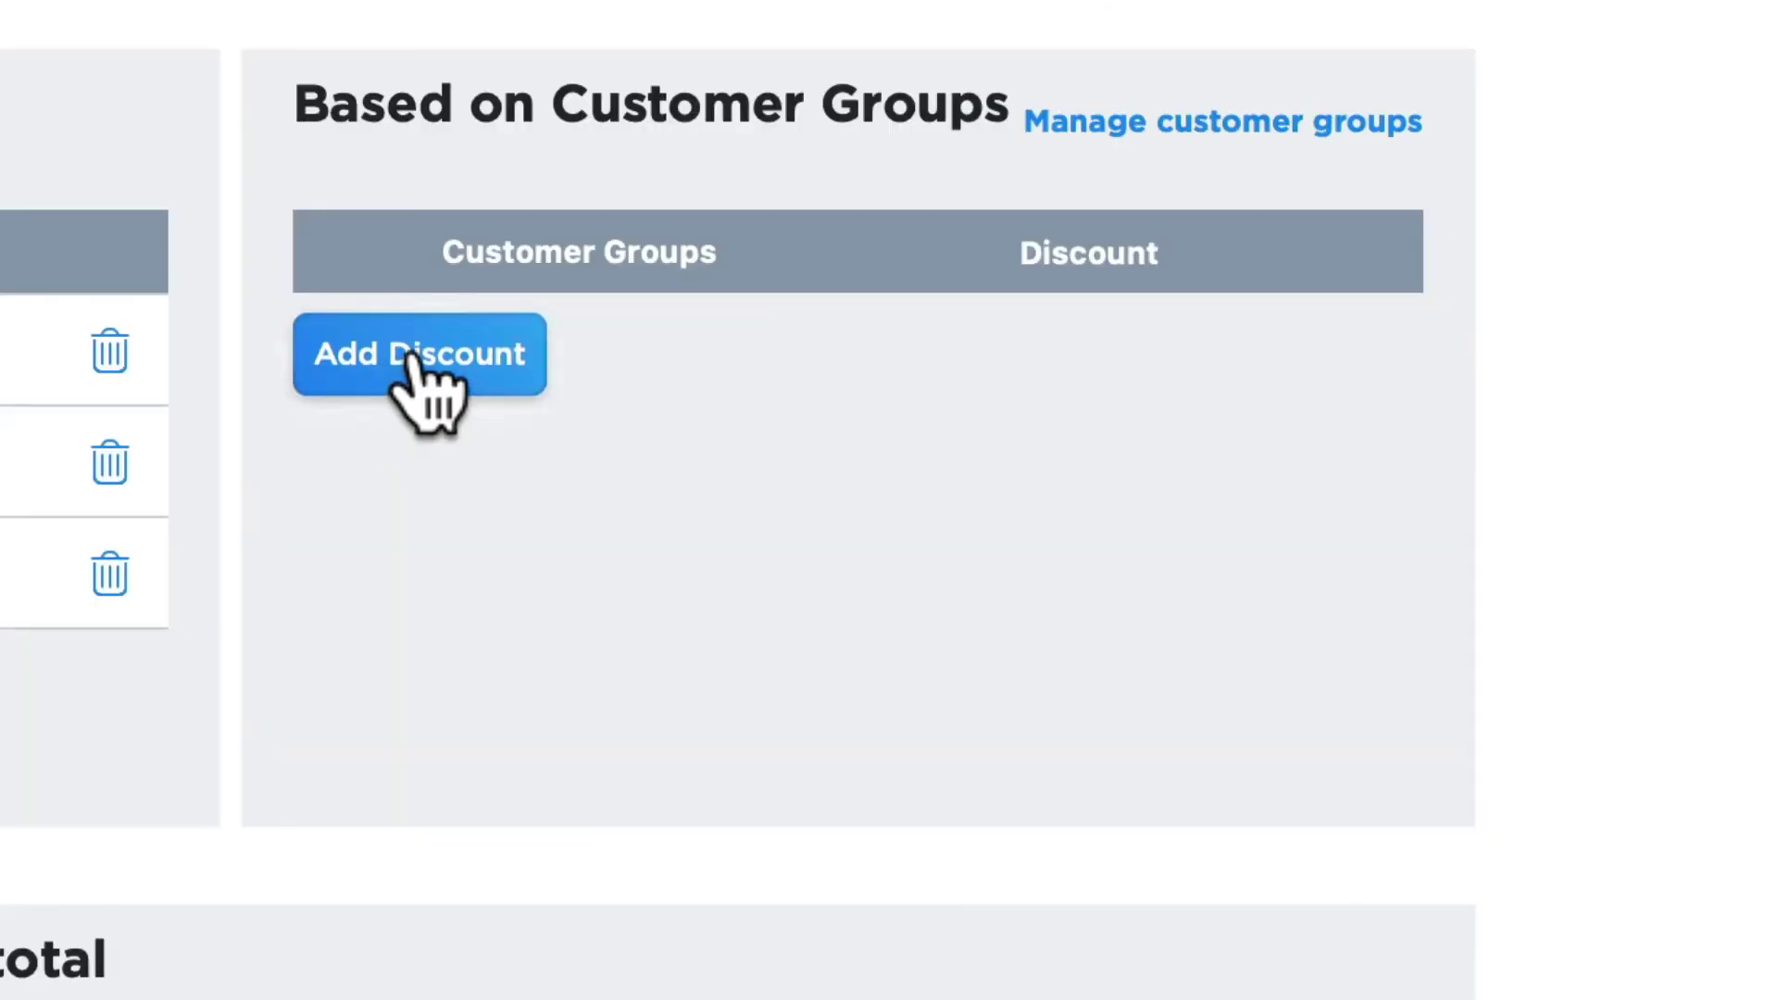
# Add a customer-group discount row for the VIP group with a 20% discount
pyautogui.click(414, 357)
pyautogui.click(567, 351)
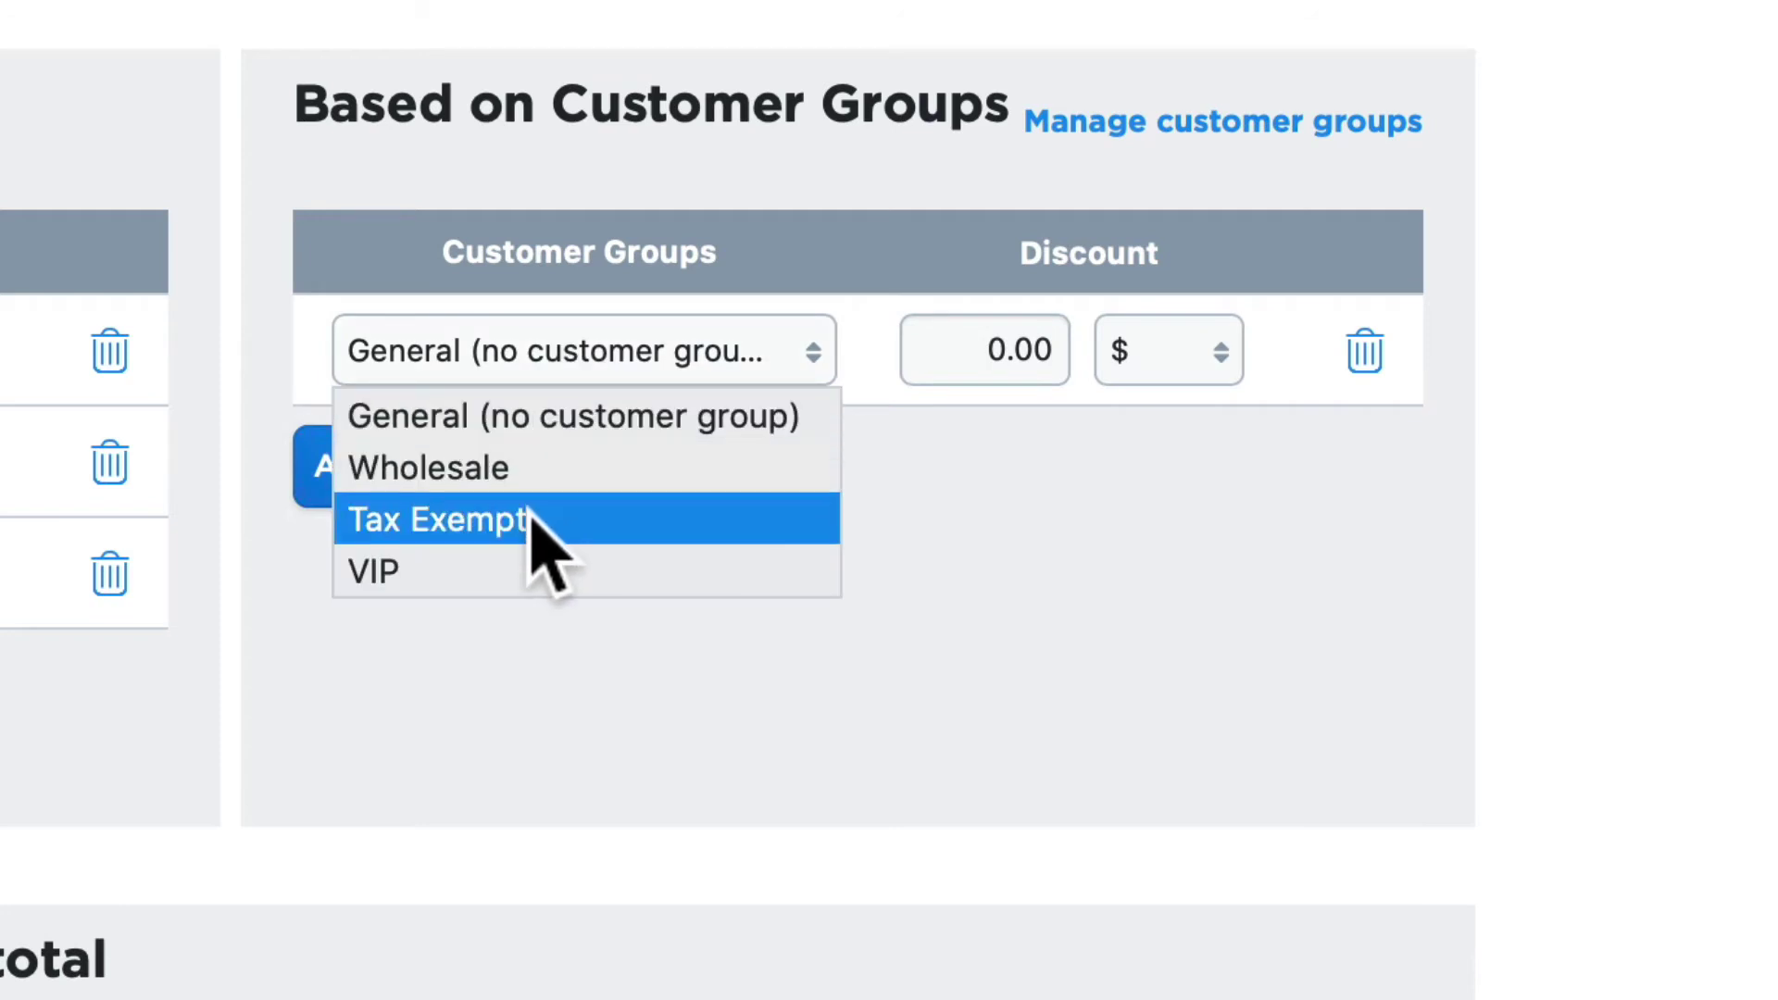
pyautogui.click(392, 571)
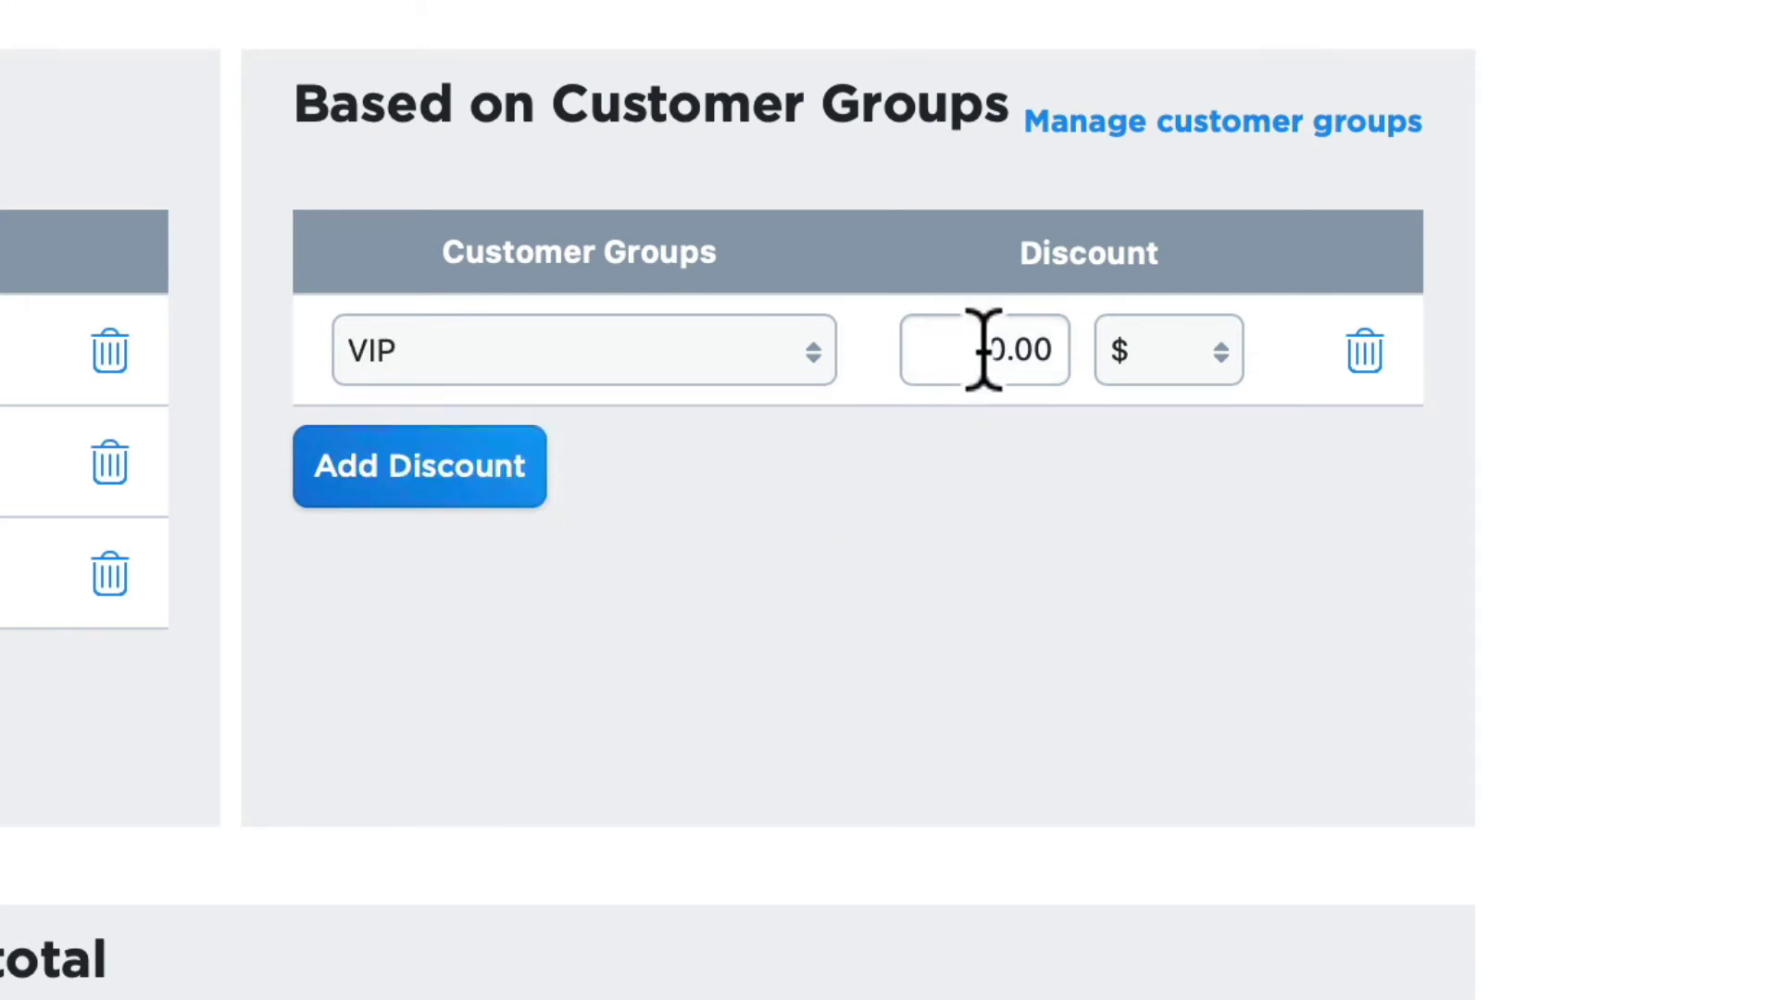
pyautogui.click(986, 350)
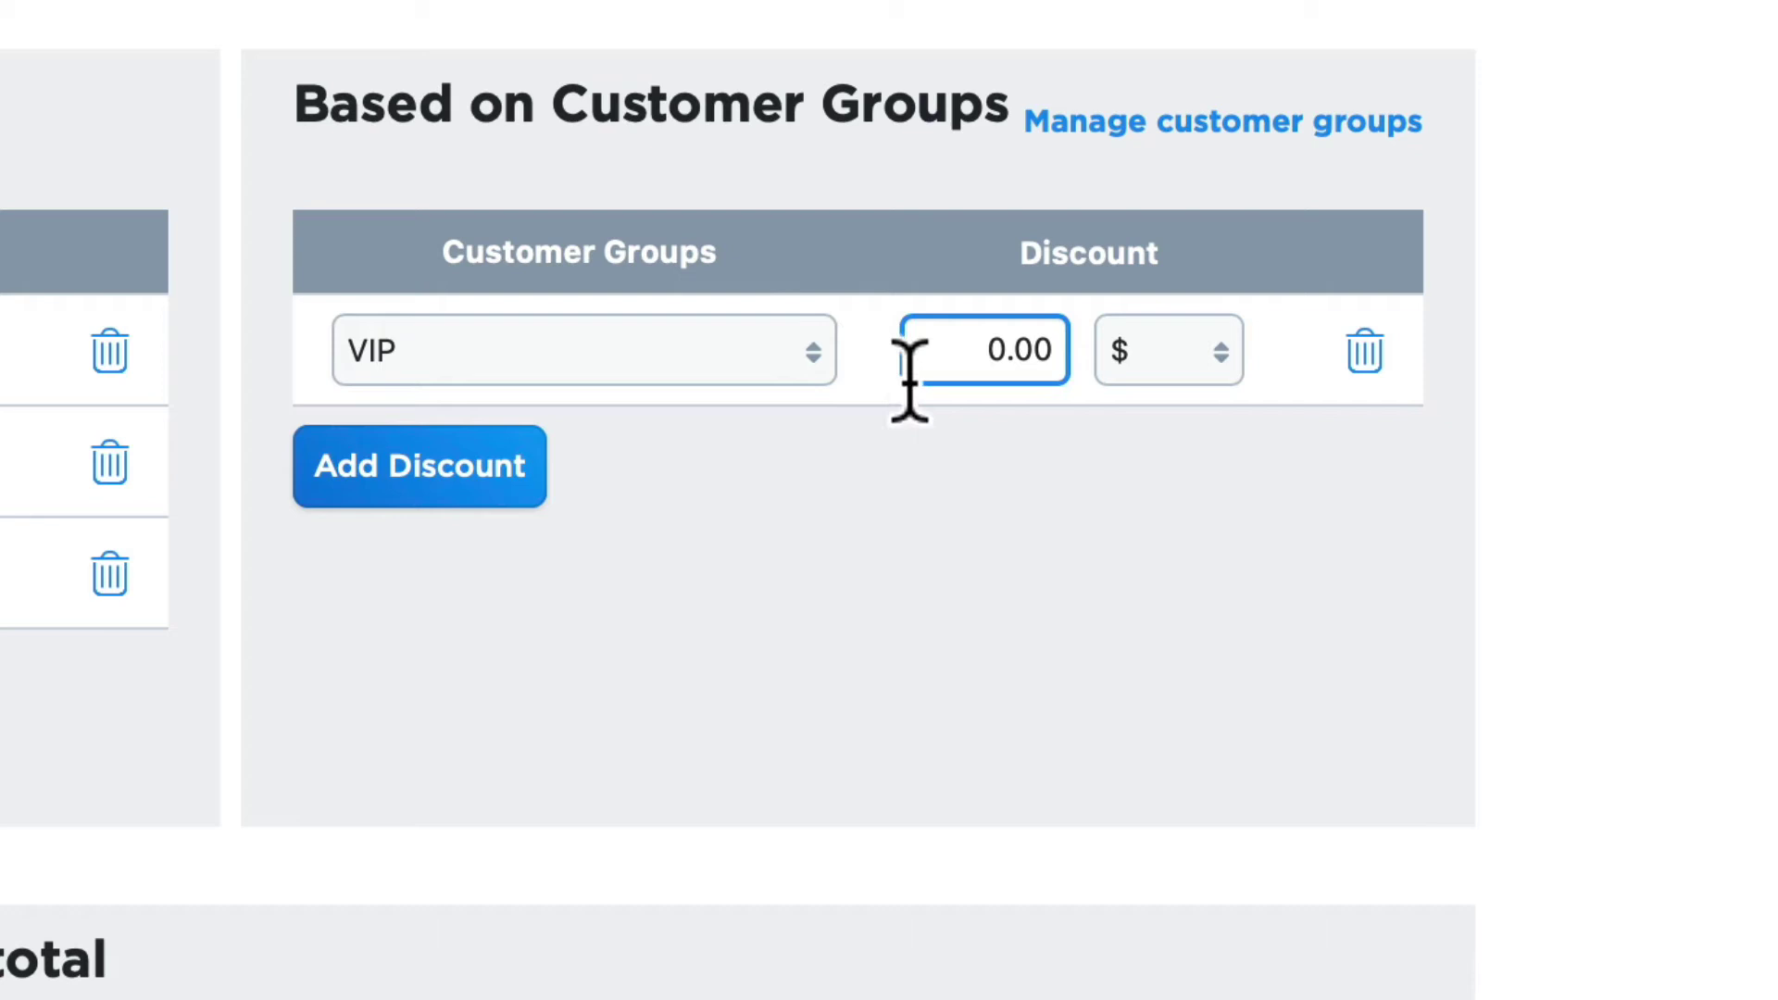
pyautogui.write('2')
pyautogui.click(1186, 348)
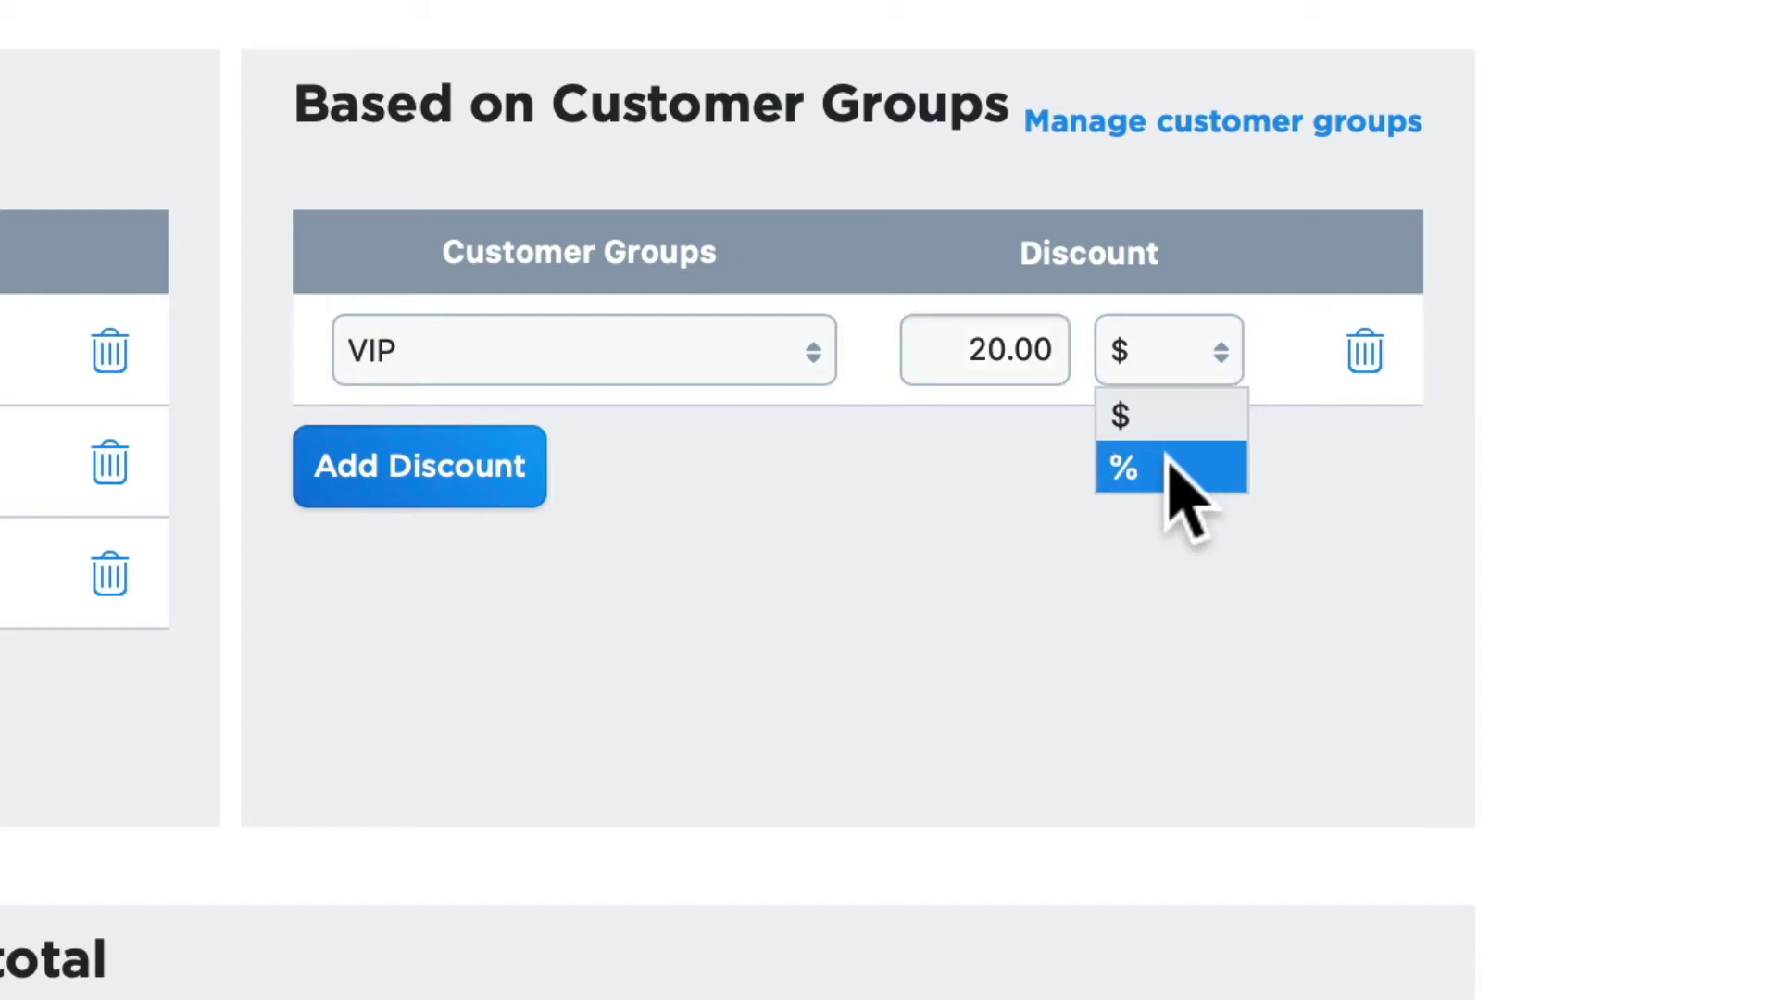
pyautogui.click(1167, 465)
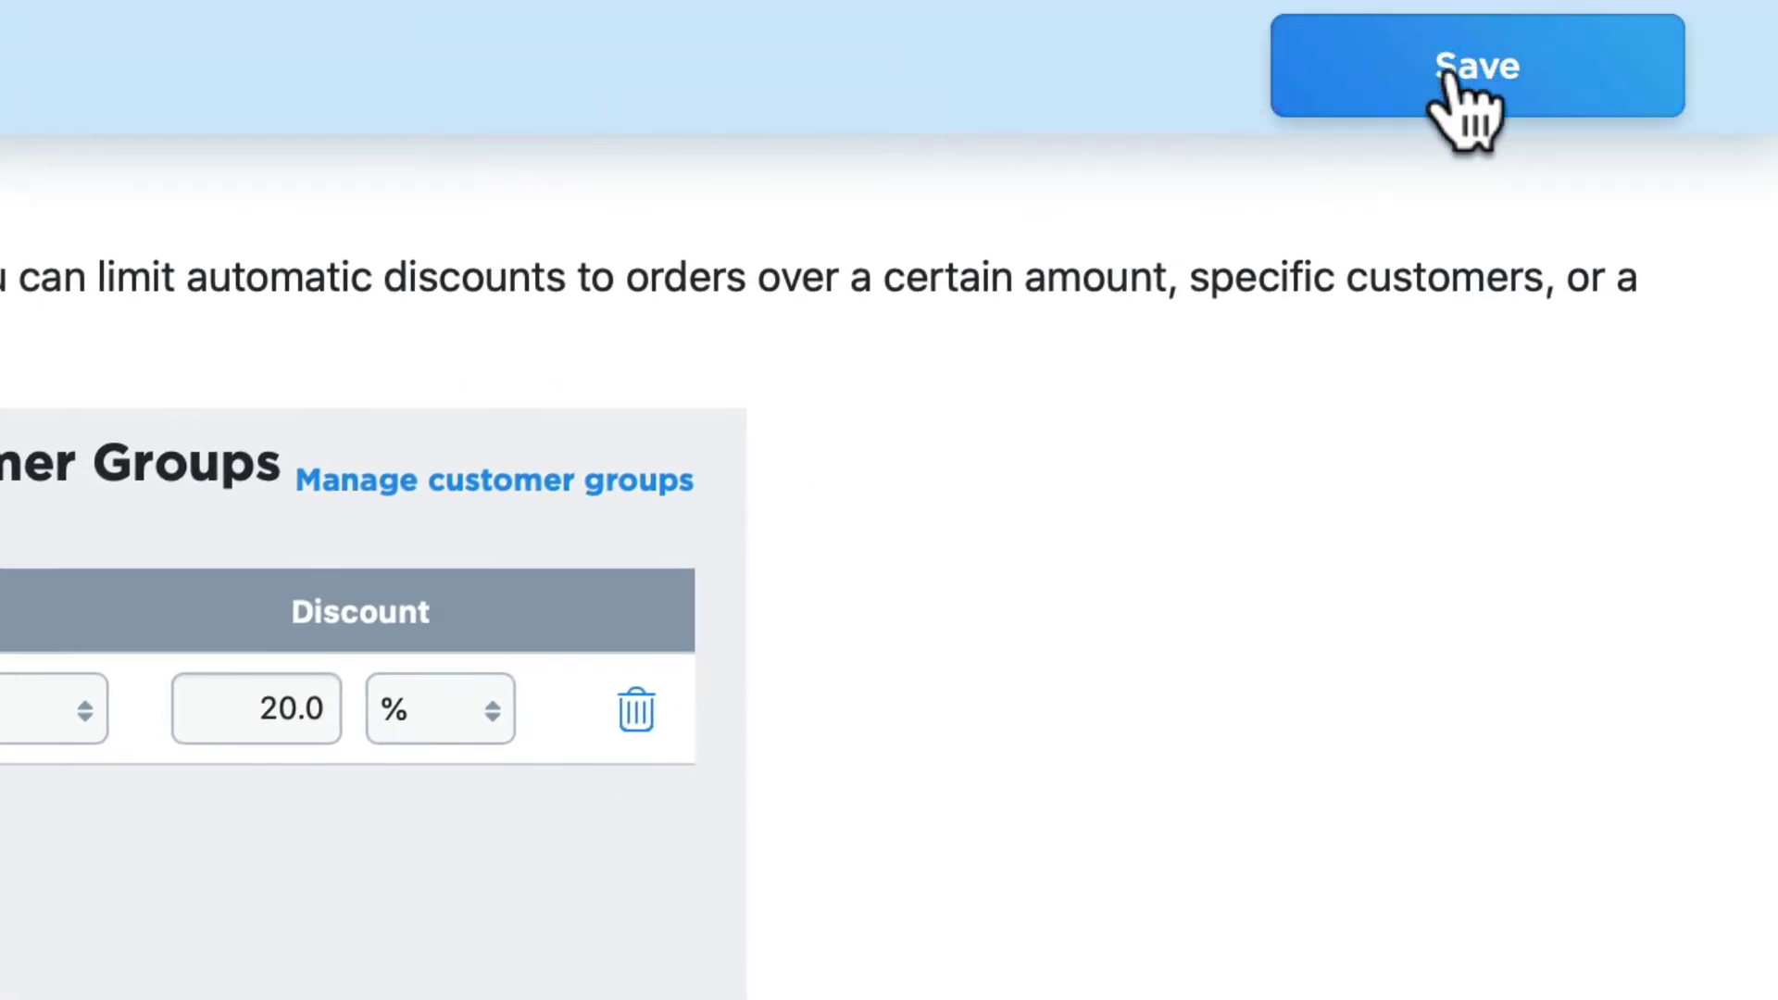
pyautogui.click(1450, 77)
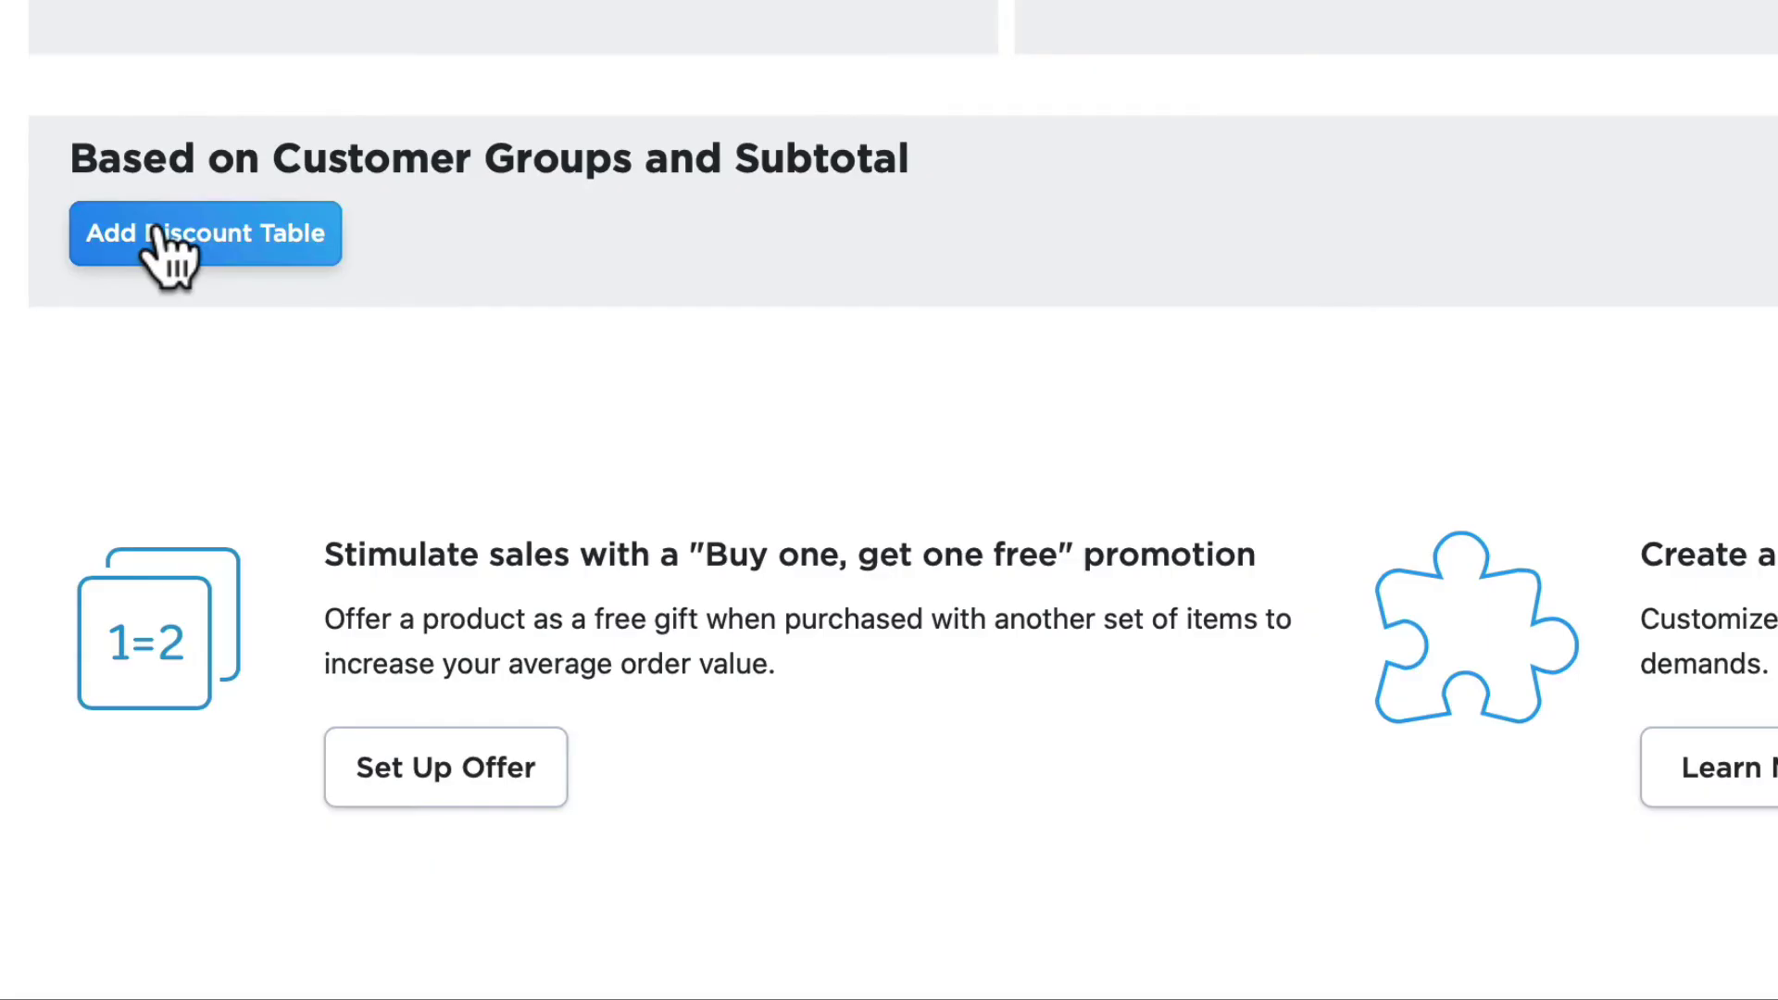
# Add a VIP group-and-subtotal discount table with a first tier of 10% from $10
pyautogui.click(171, 250)
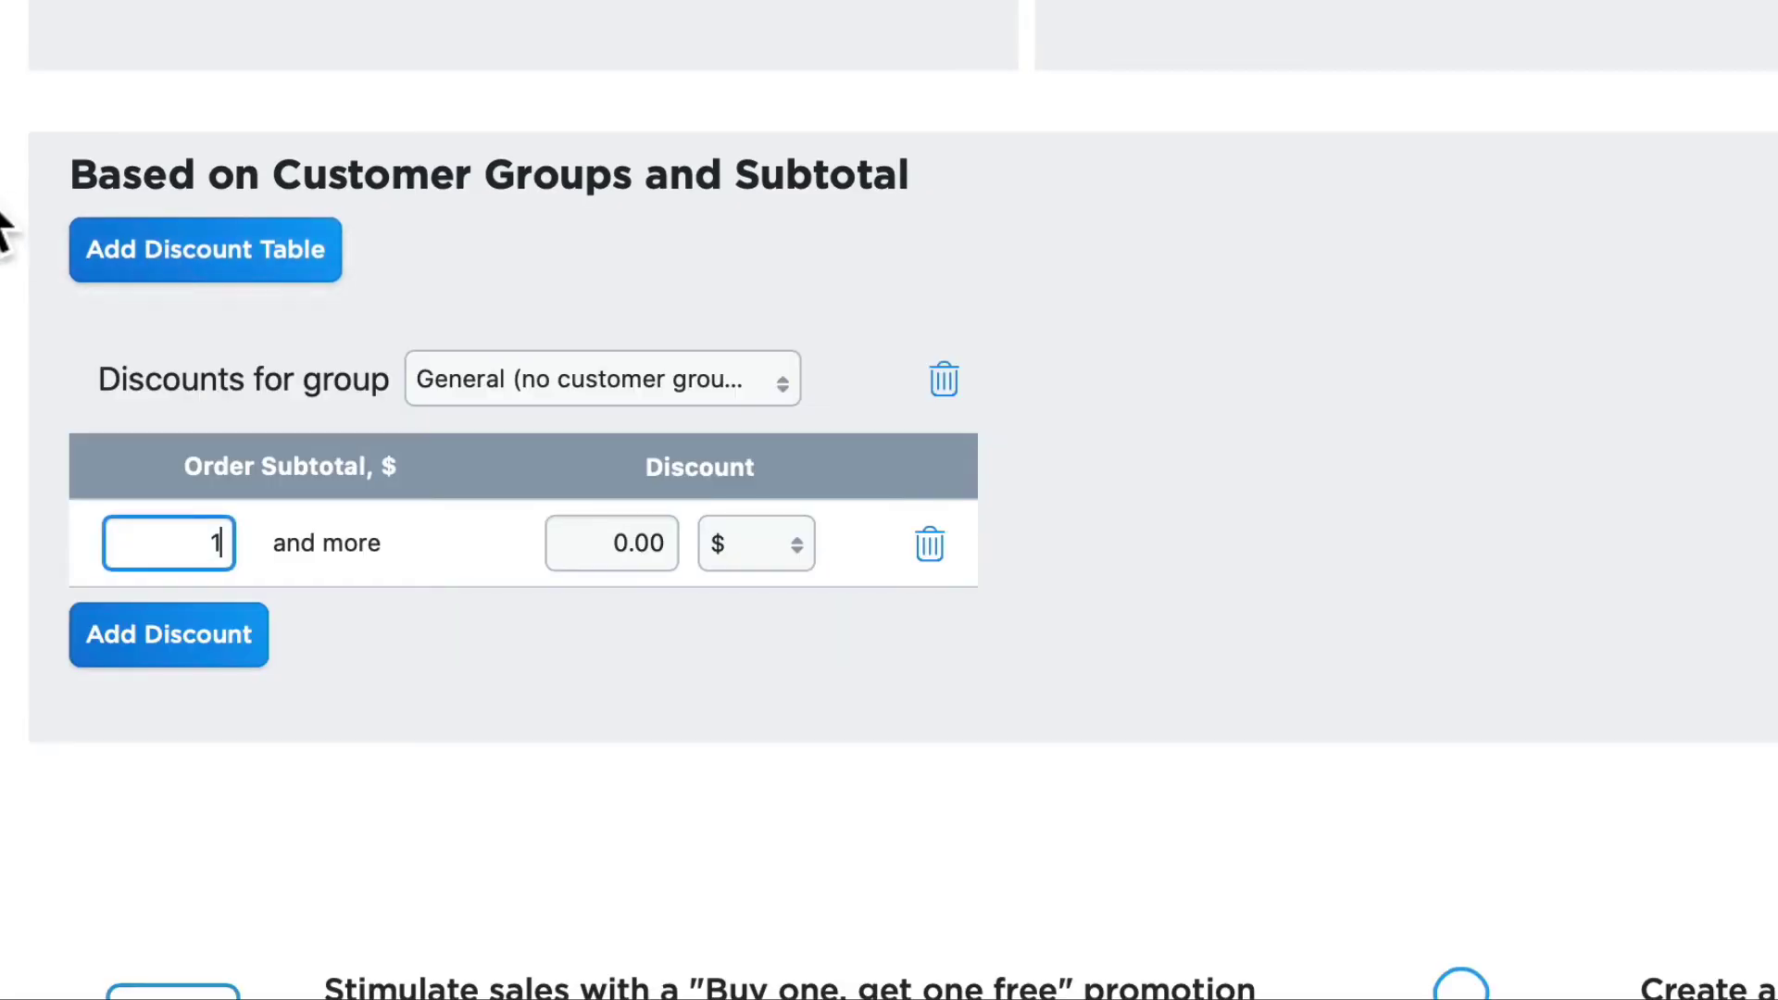
pyautogui.click(665, 394)
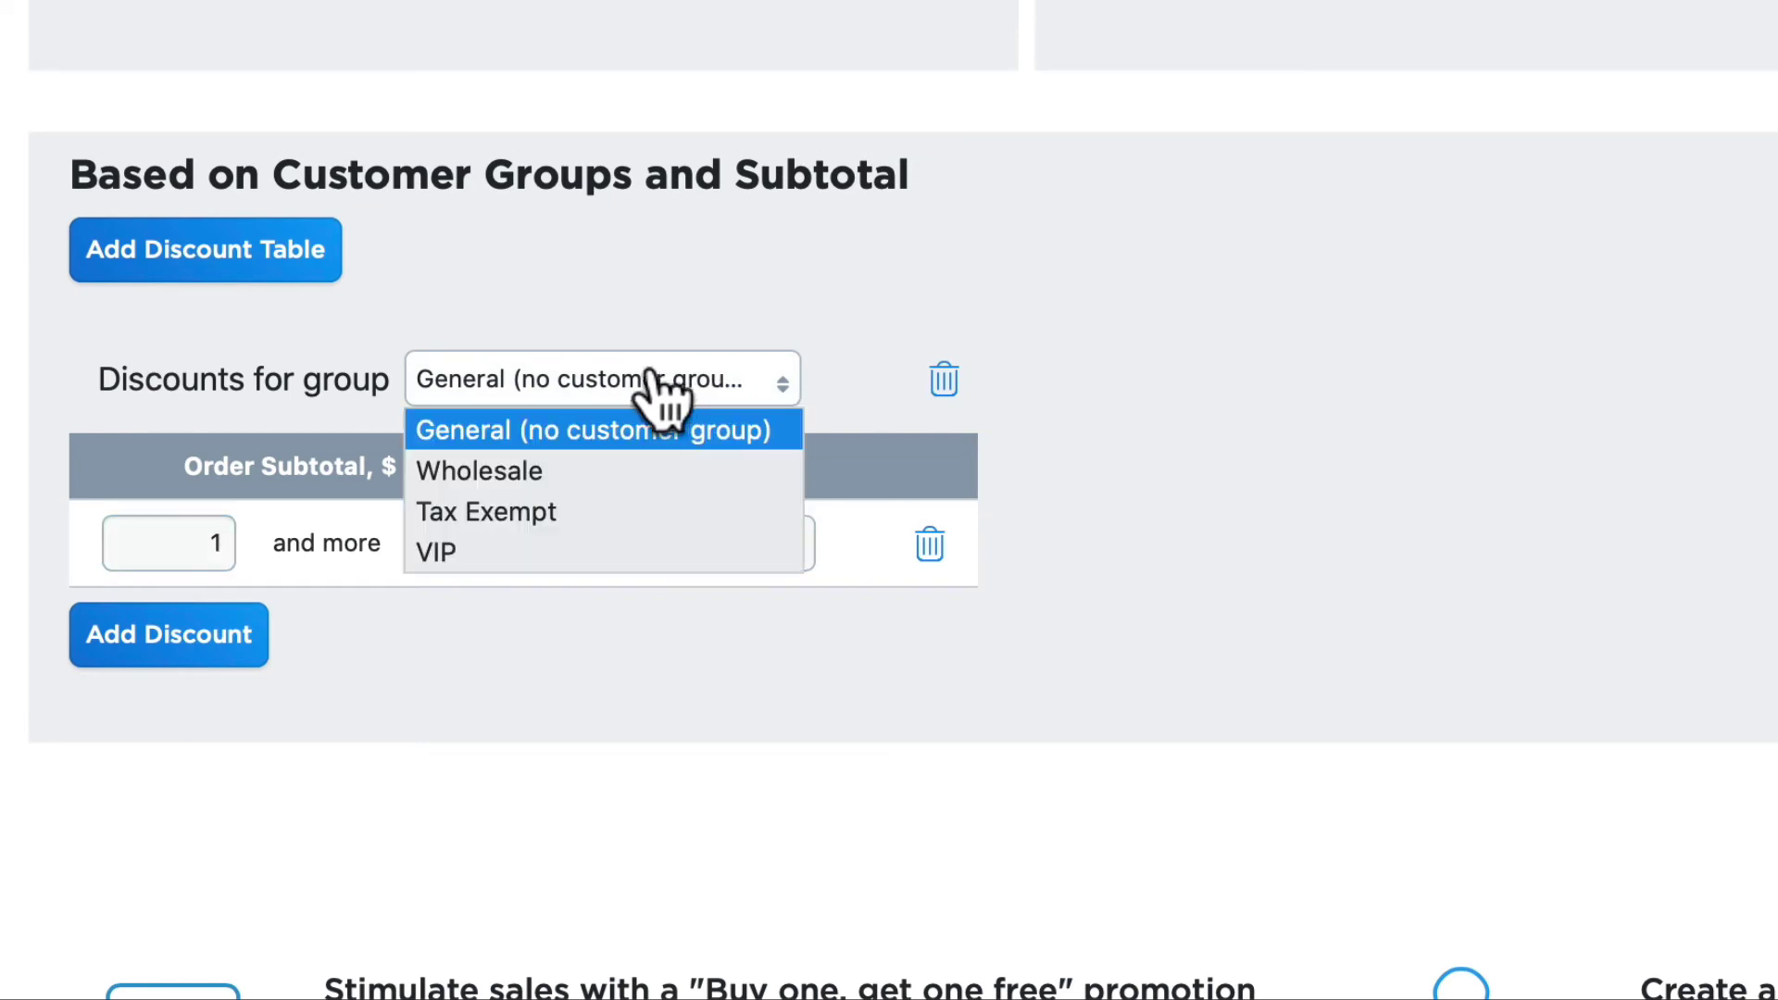
pyautogui.click(468, 553)
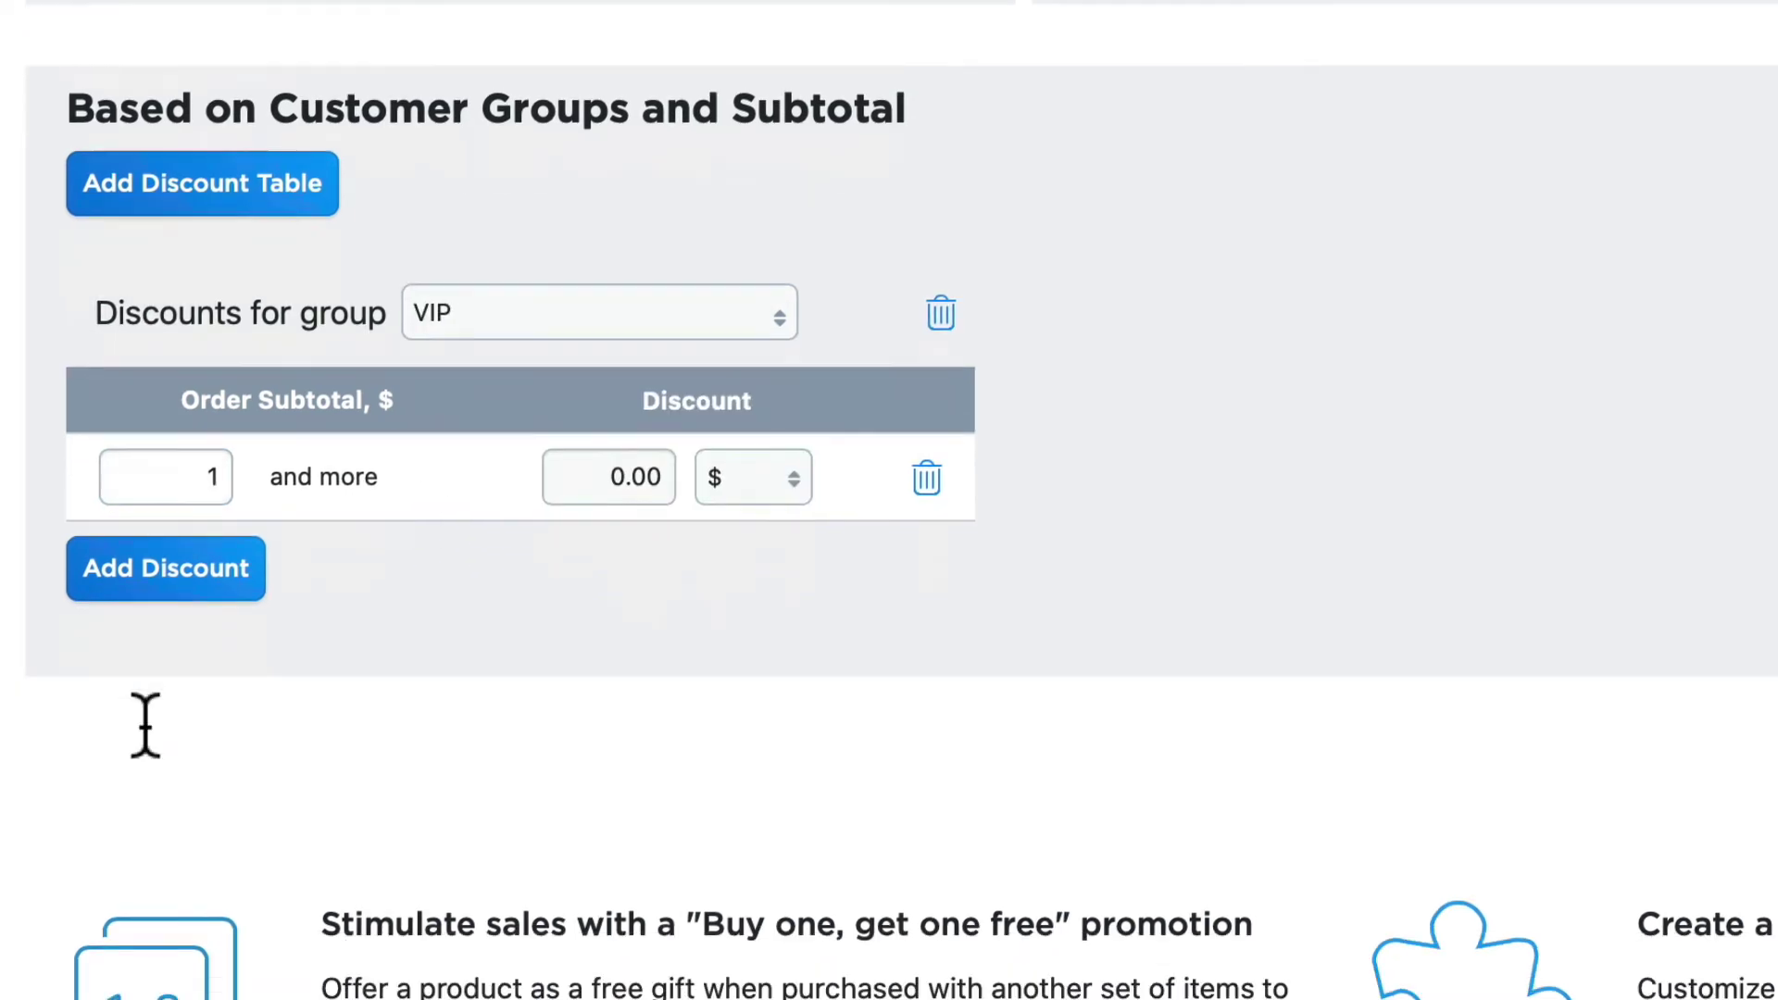
pyautogui.scroll(-1, 147, 625)
pyautogui.doubleClick(134, 443)
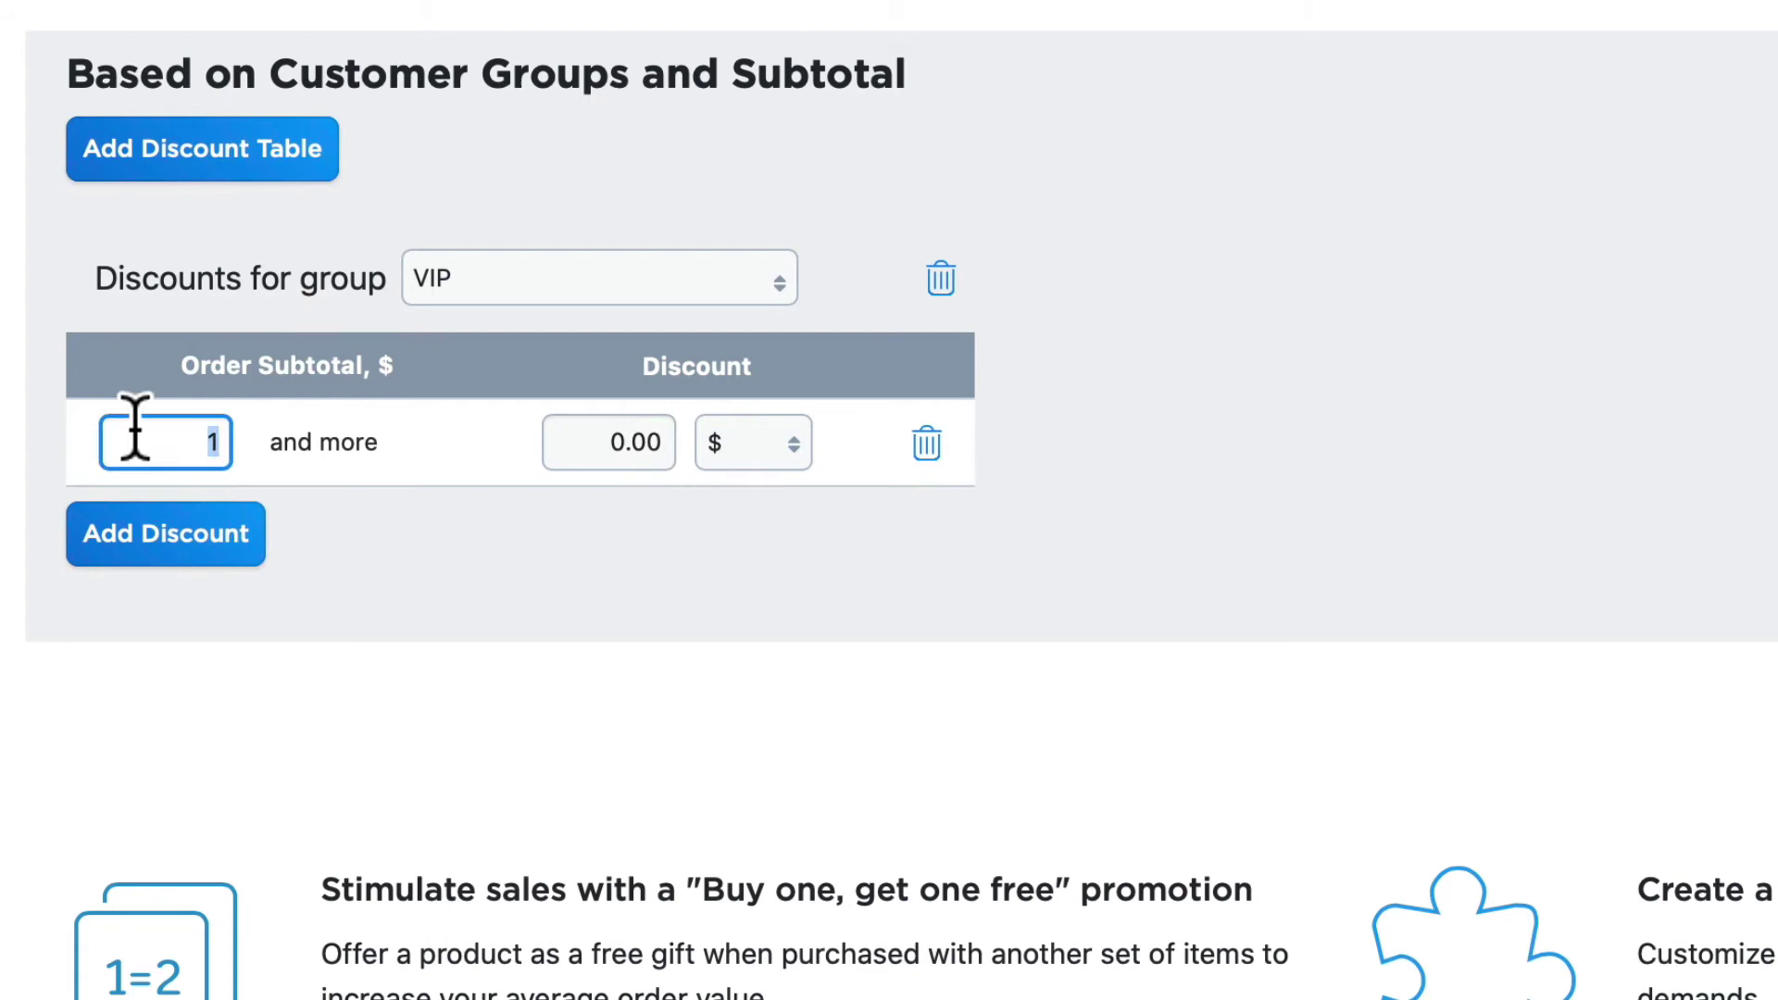
pyautogui.write('10')
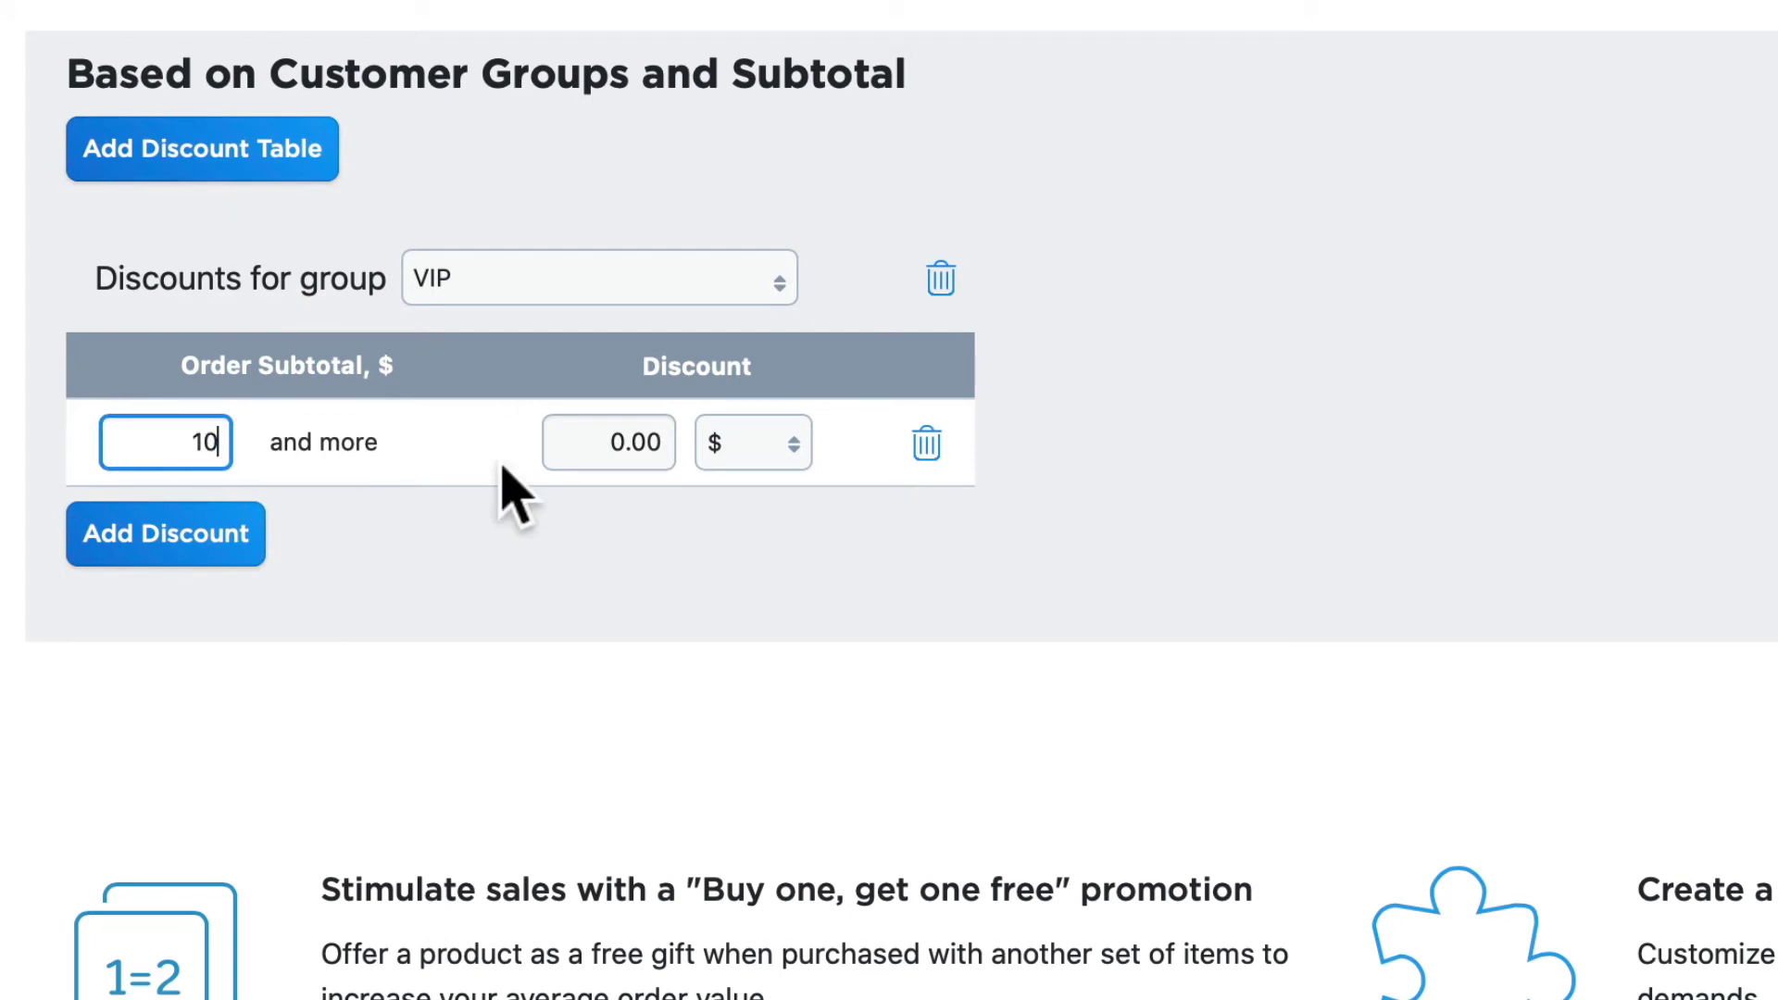
pyautogui.click(601, 442)
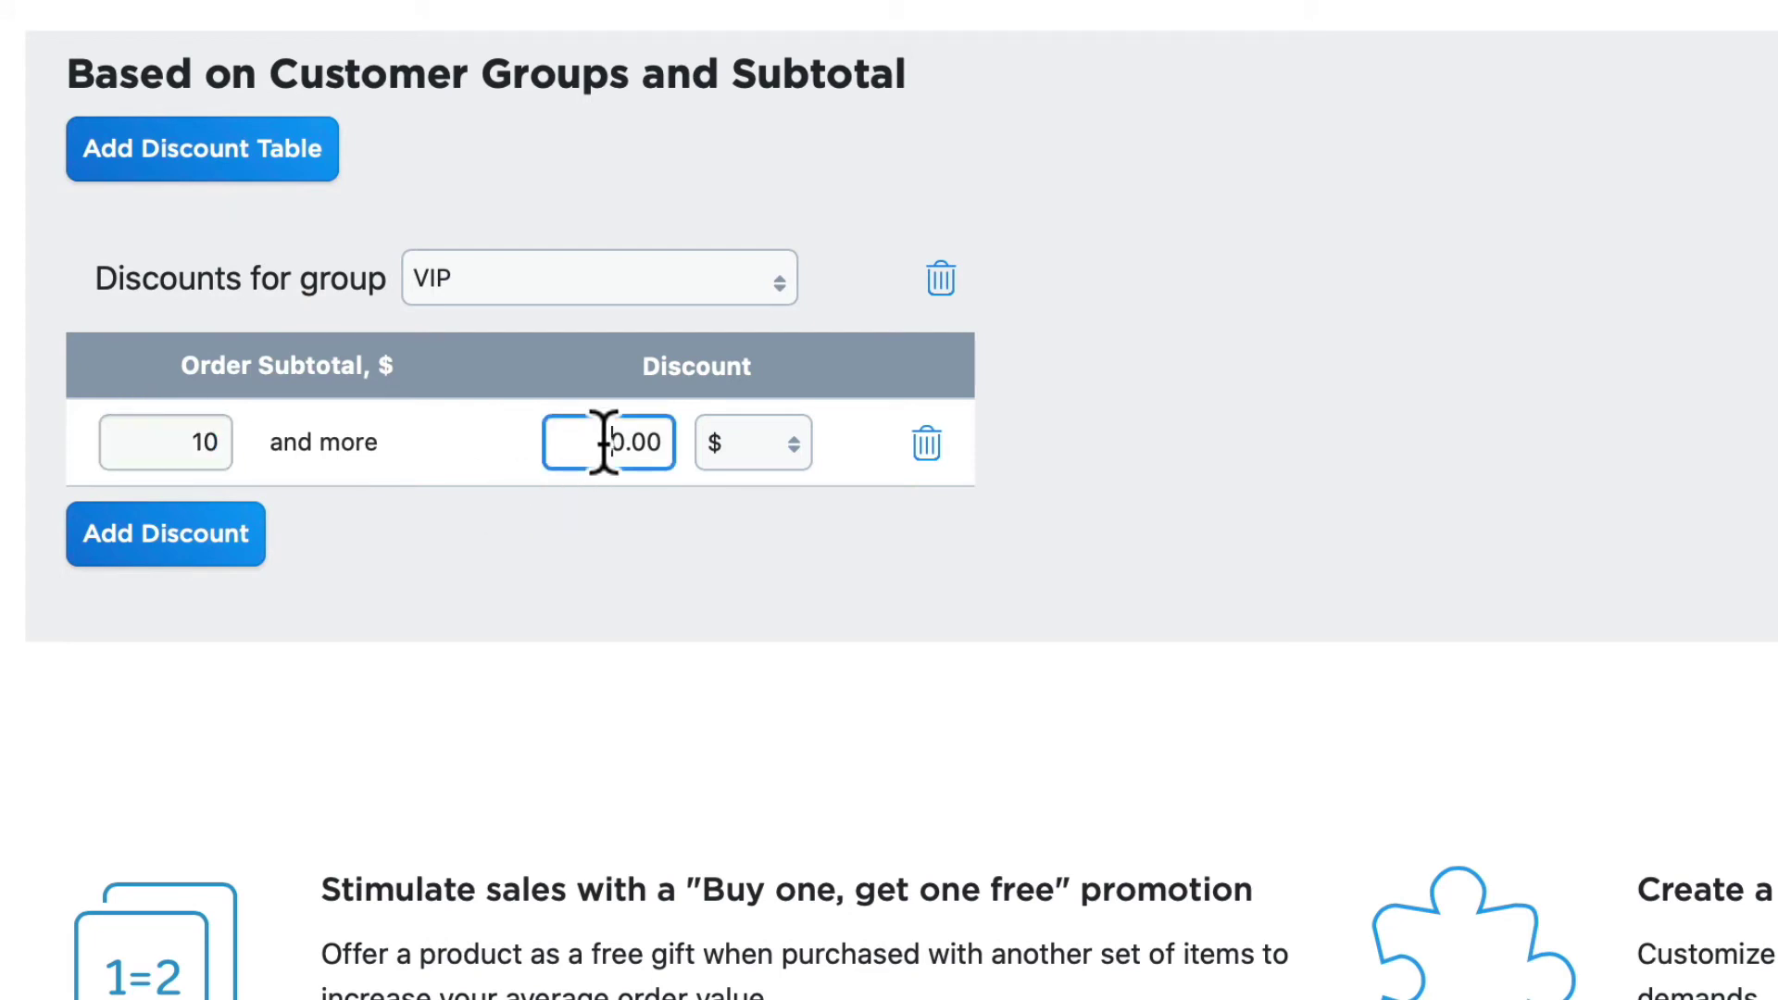
pyautogui.write('10')
pyautogui.click(750, 445)
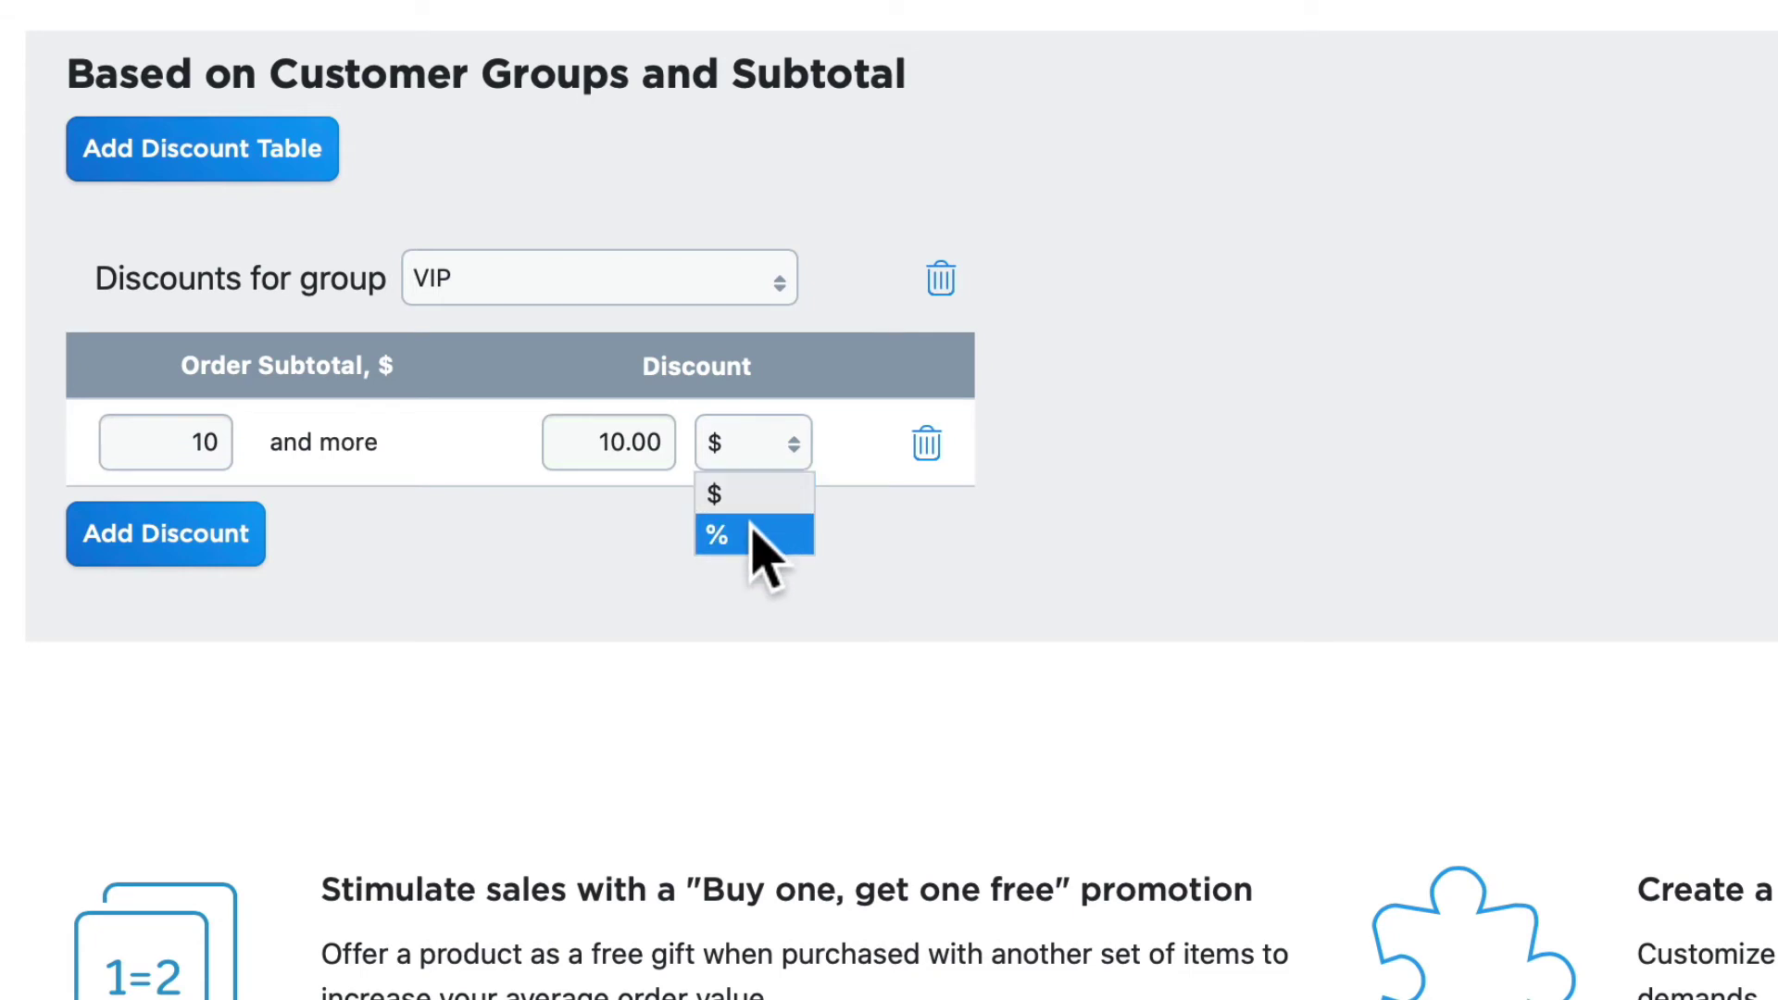
pyautogui.click(752, 535)
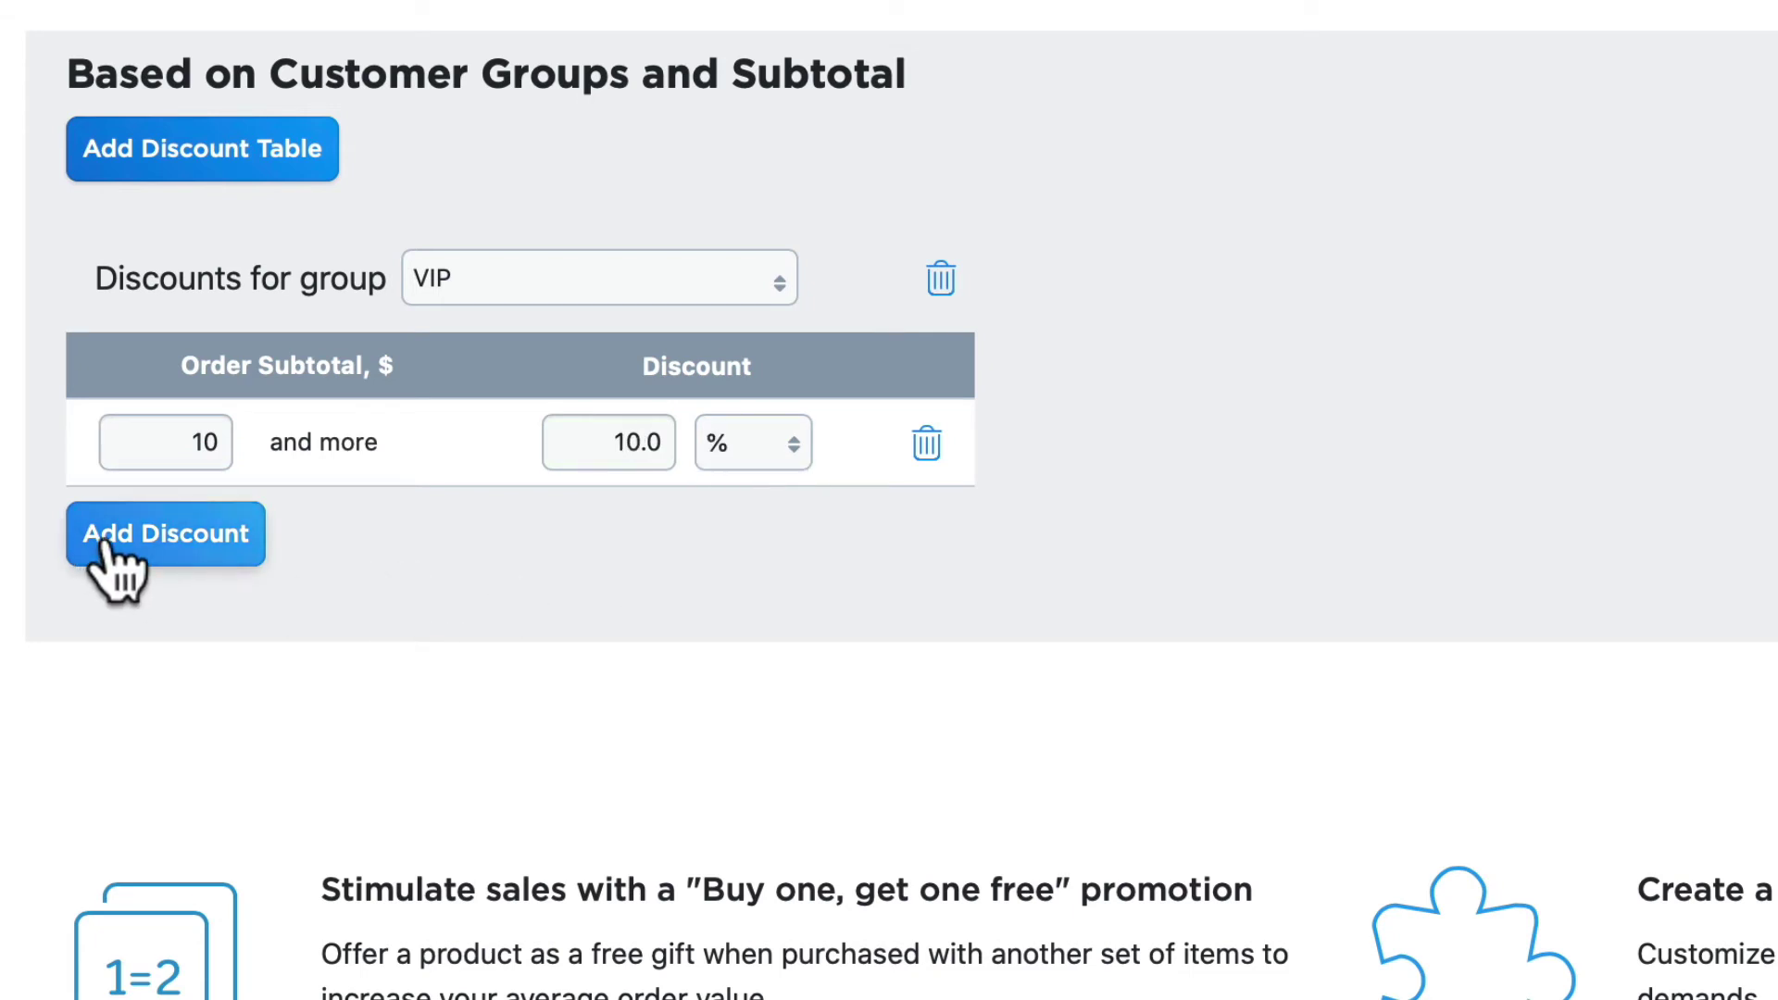
# Add the table's second and third tiers: 12% from $15 and 15% from $25
pyautogui.click(110, 544)
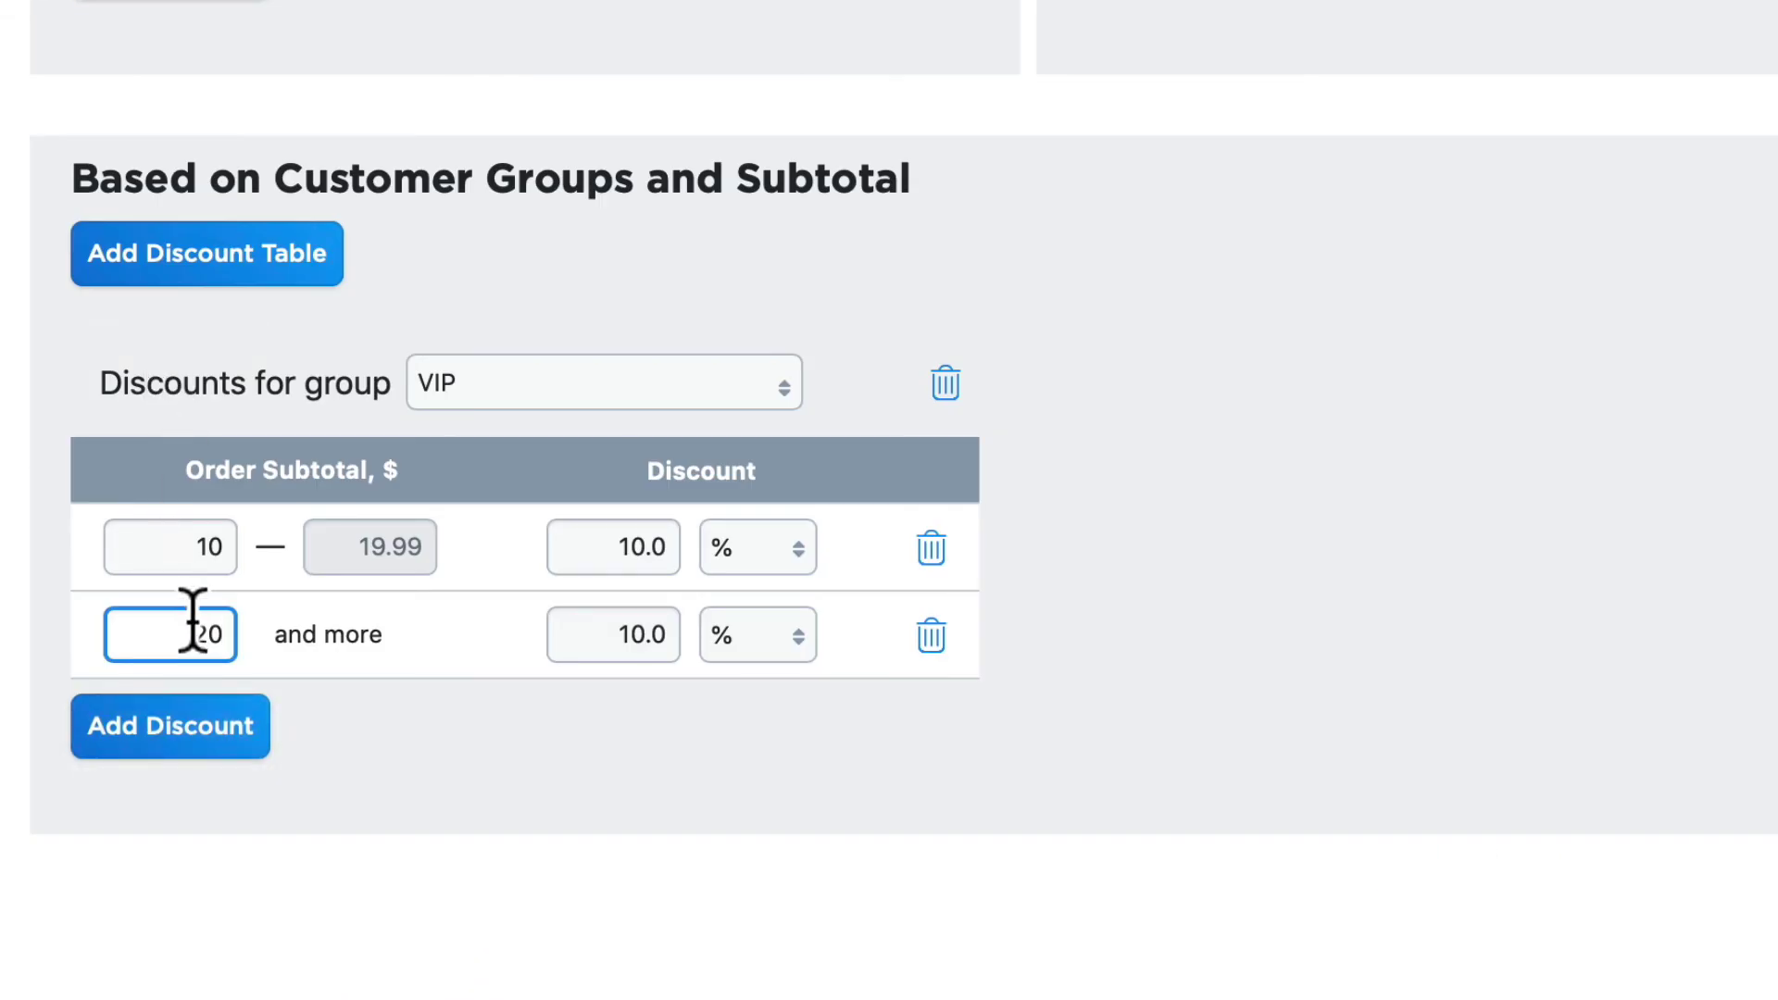
pyautogui.press('BackSpace')
pyautogui.press('BackSpace')
pyautogui.write('15')
pyautogui.moveTo(635, 635); pyautogui.dragTo(576, 636)
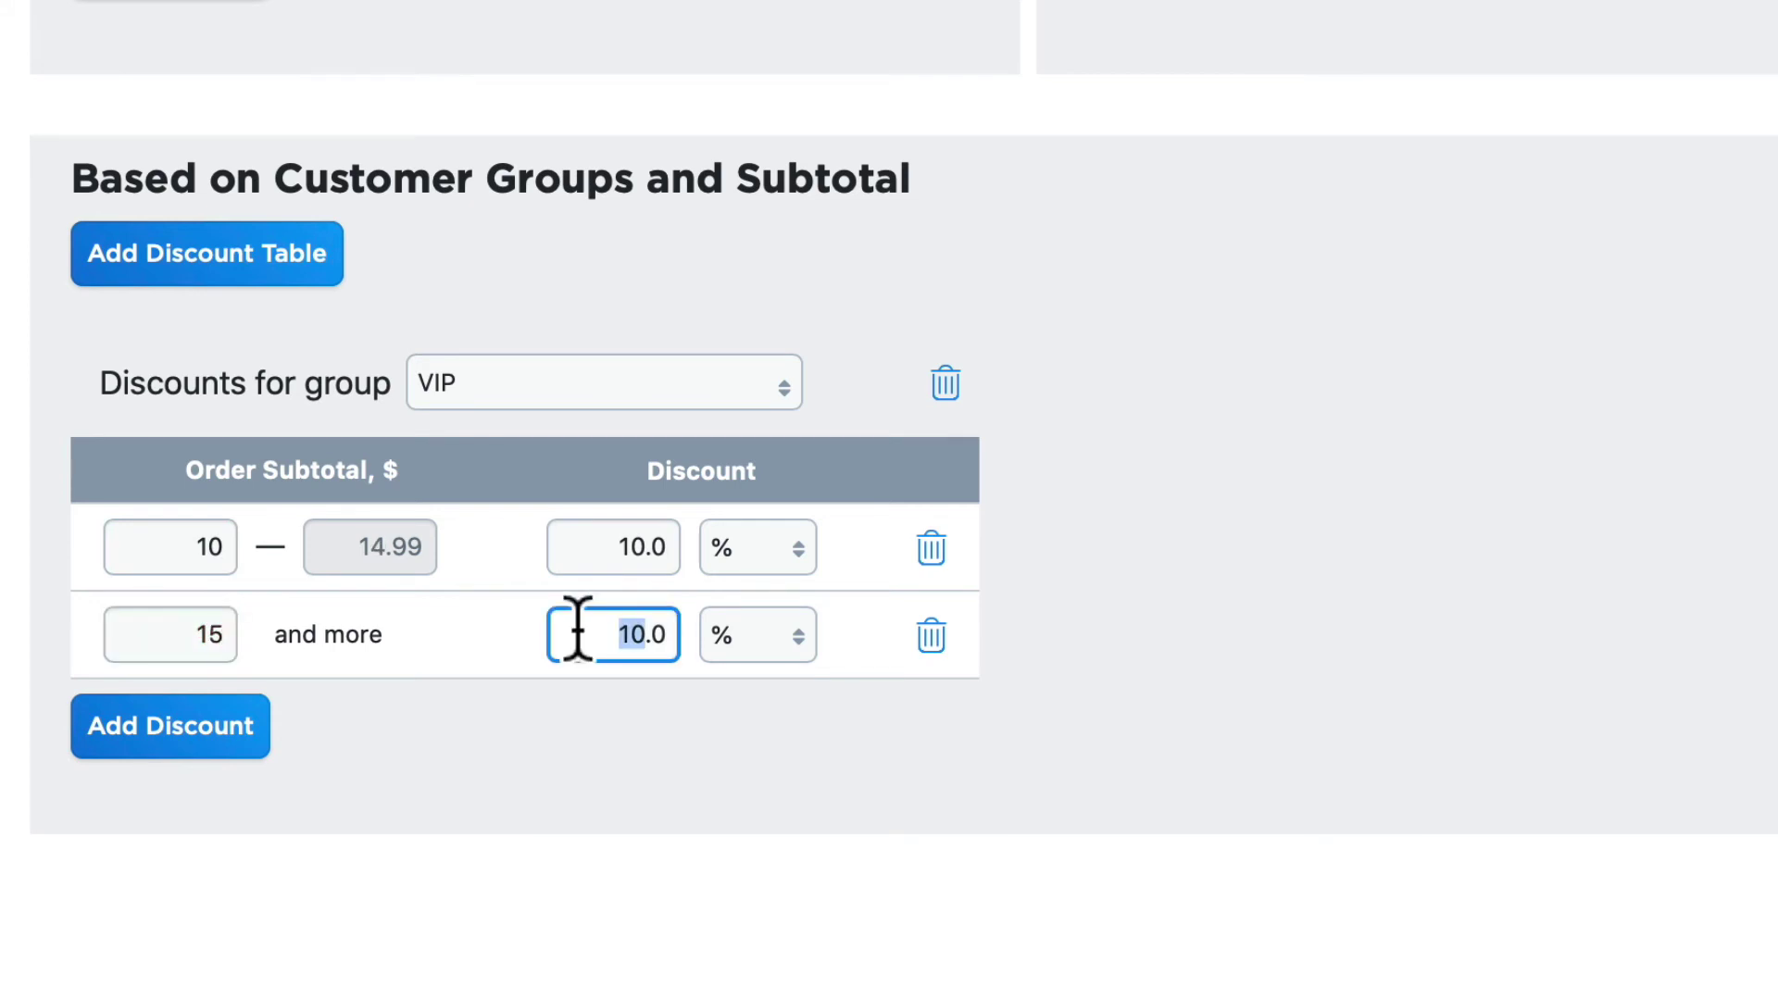
pyautogui.write('12')
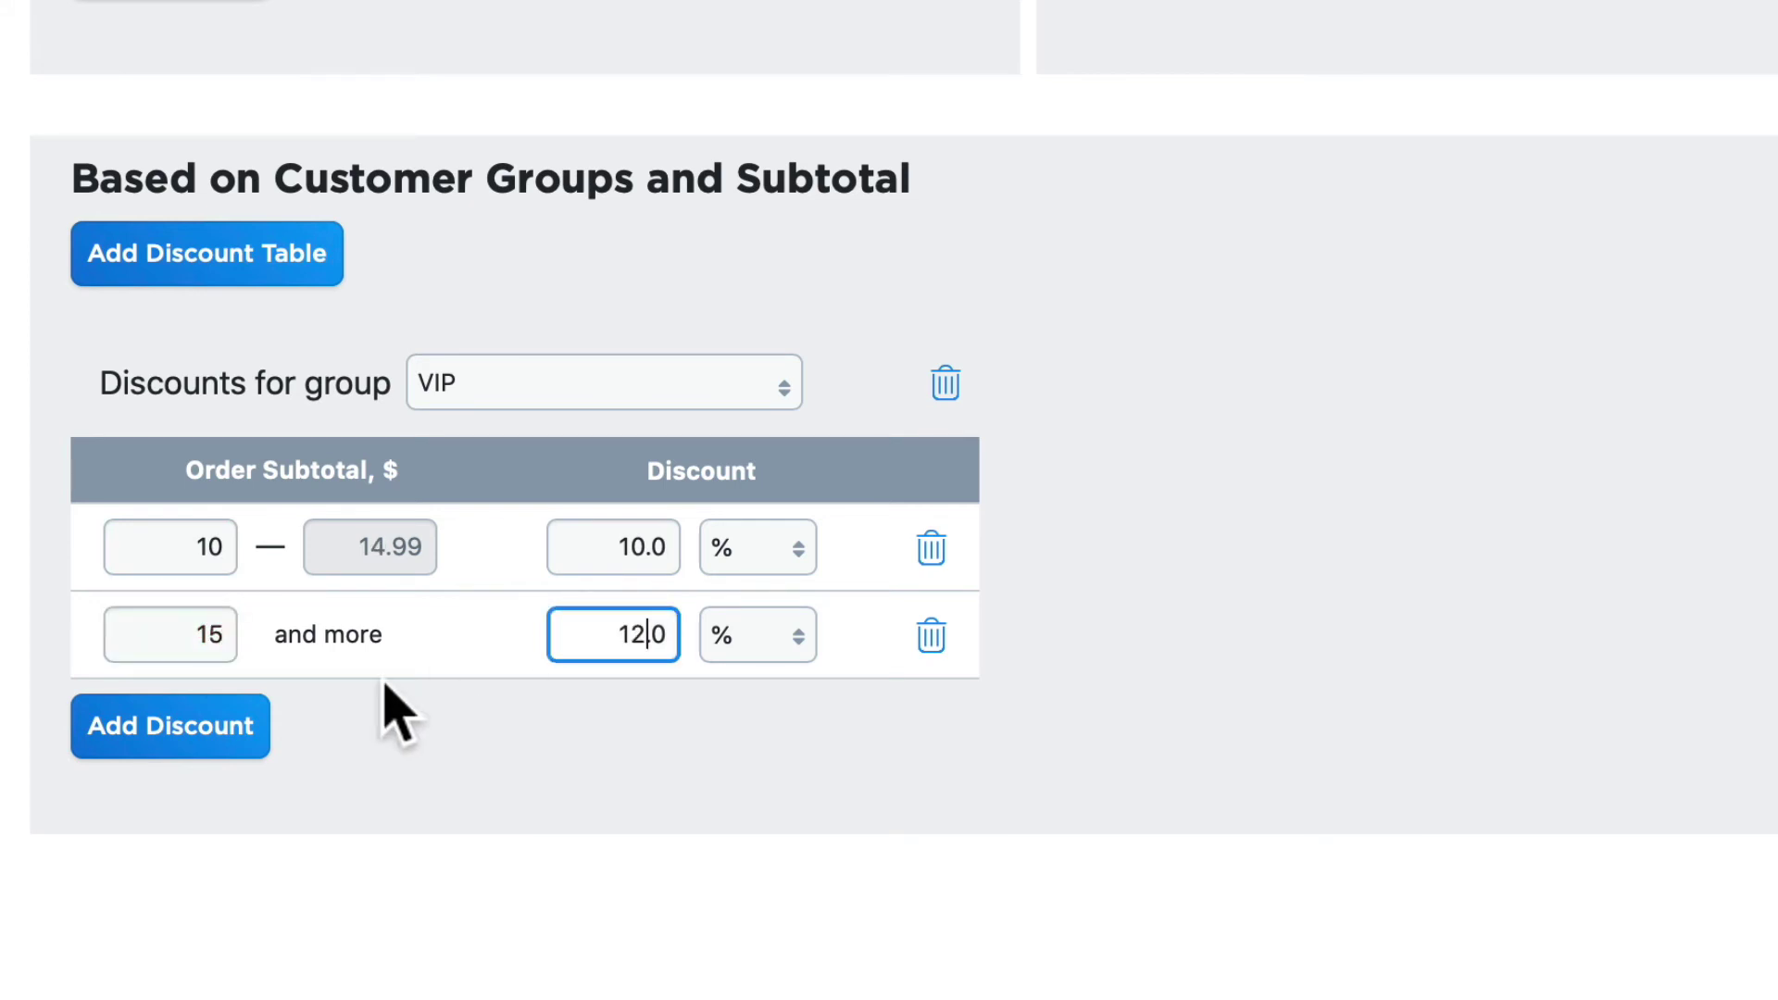
pyautogui.click(202, 750)
pyautogui.click(205, 724)
pyautogui.write('25')
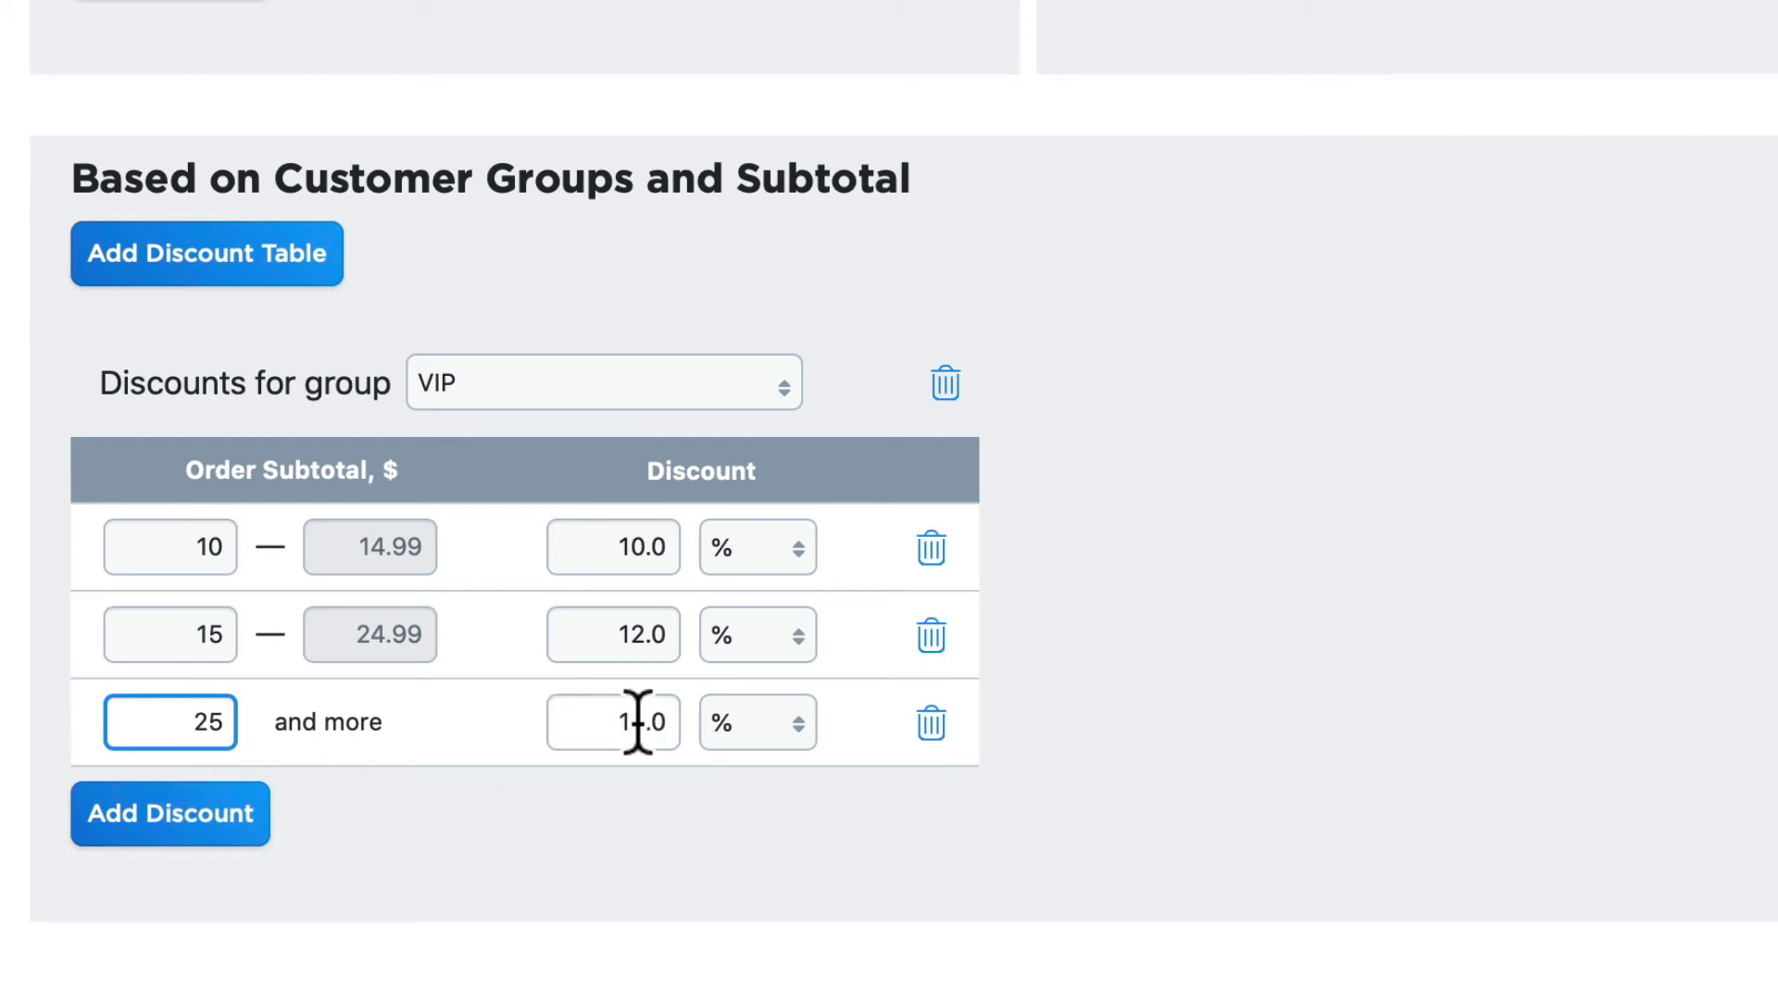
pyautogui.moveTo(643, 722); pyautogui.dragTo(607, 722)
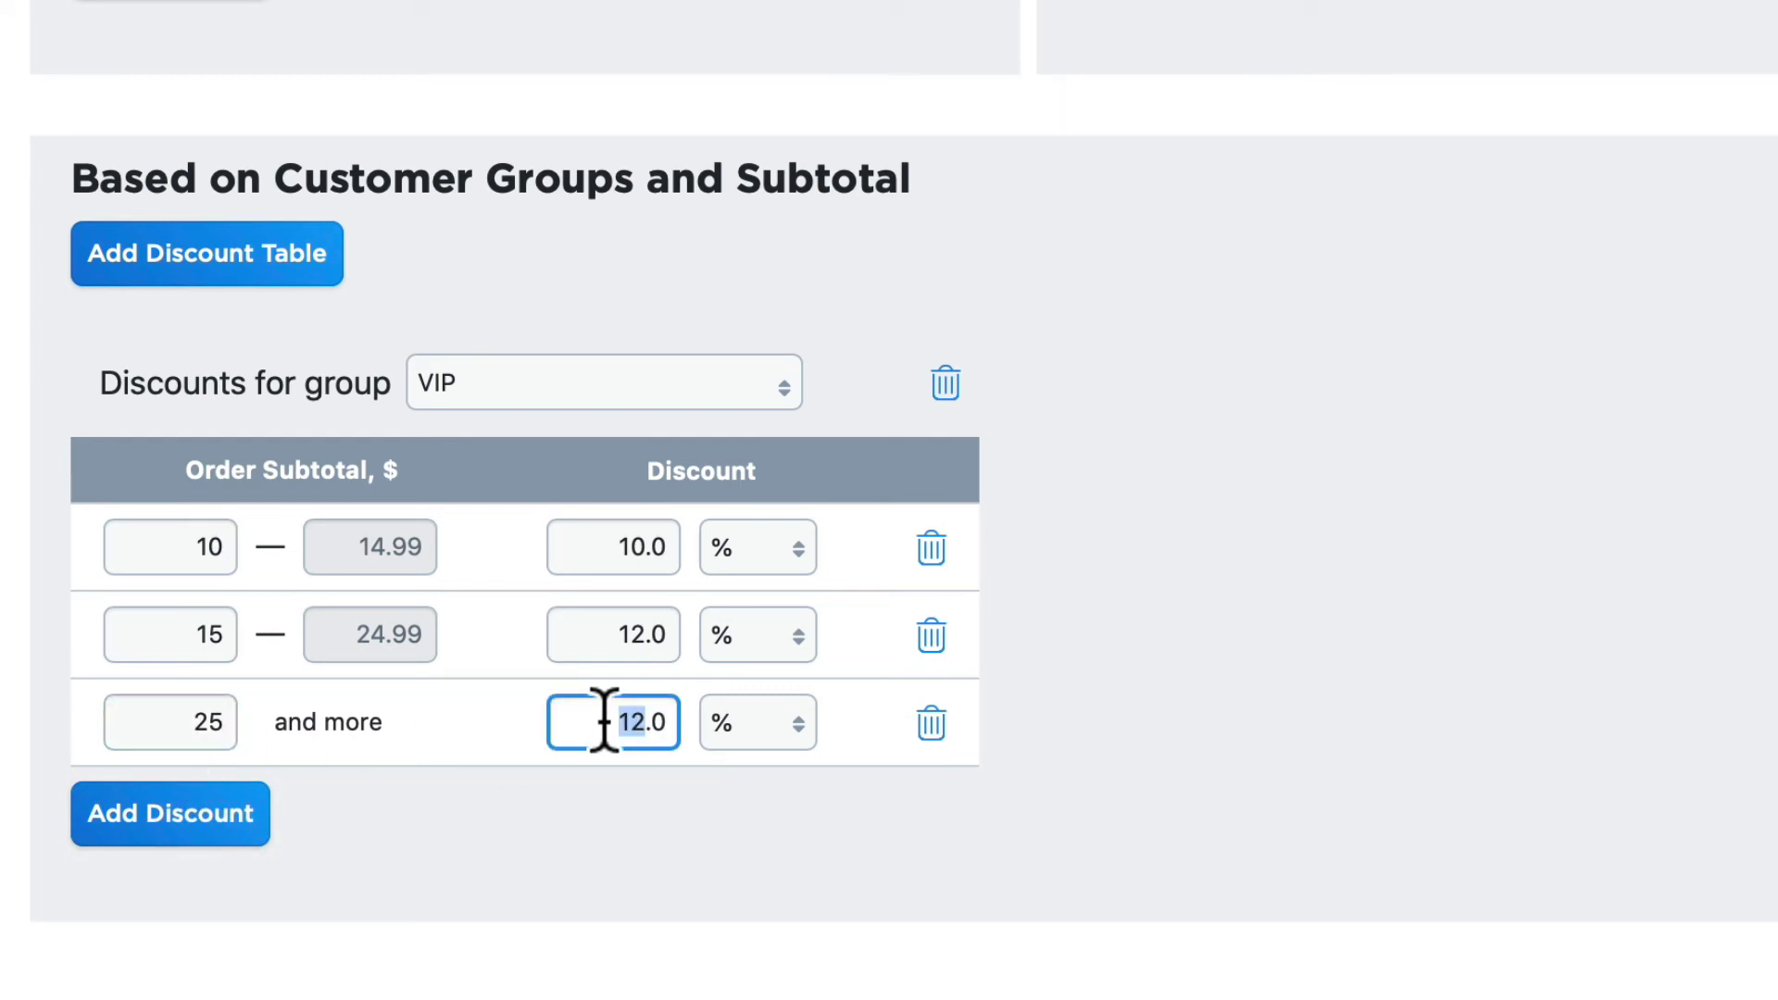
pyautogui.write('15')
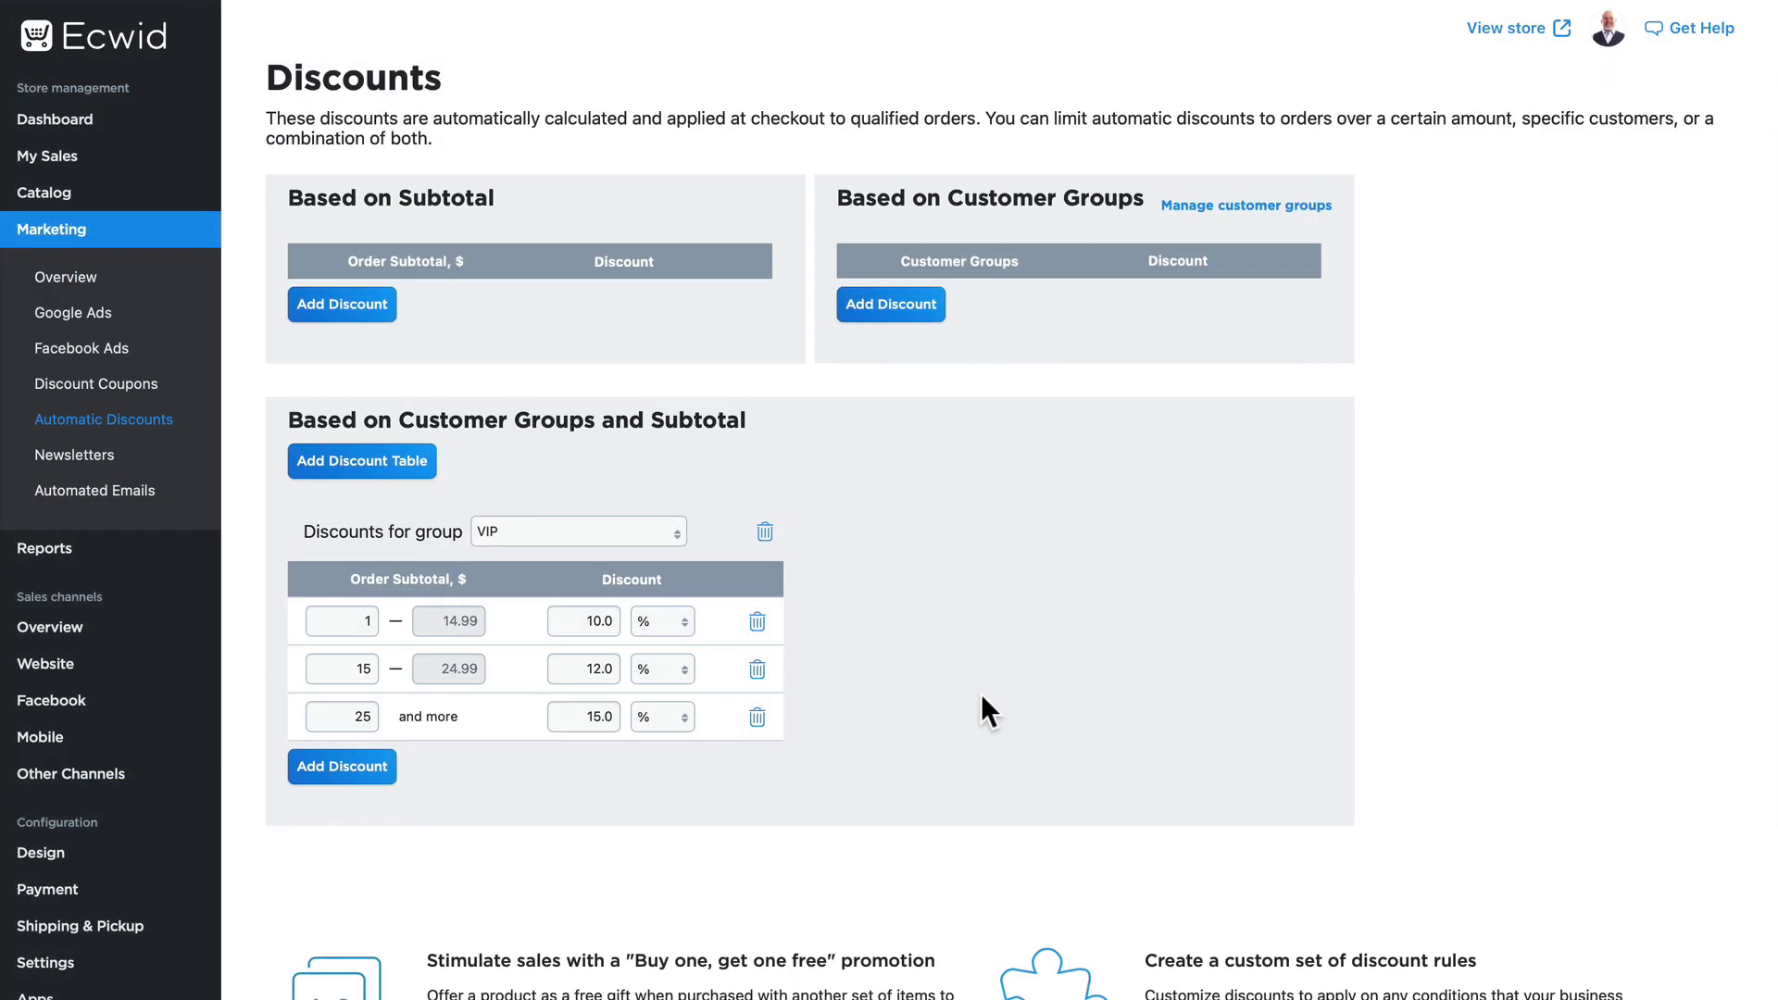